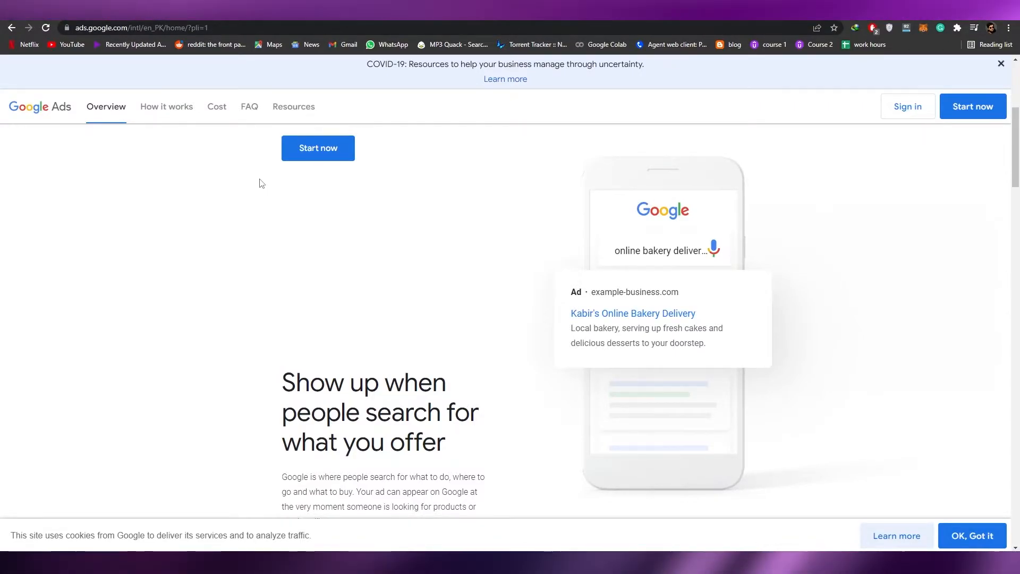
- Look over the Google Ads overview page and start the sign-up for advertising
{"action": "scroll", "coordinate": [553, 289], "scroll_direction": "down", "scroll_amount": 3}
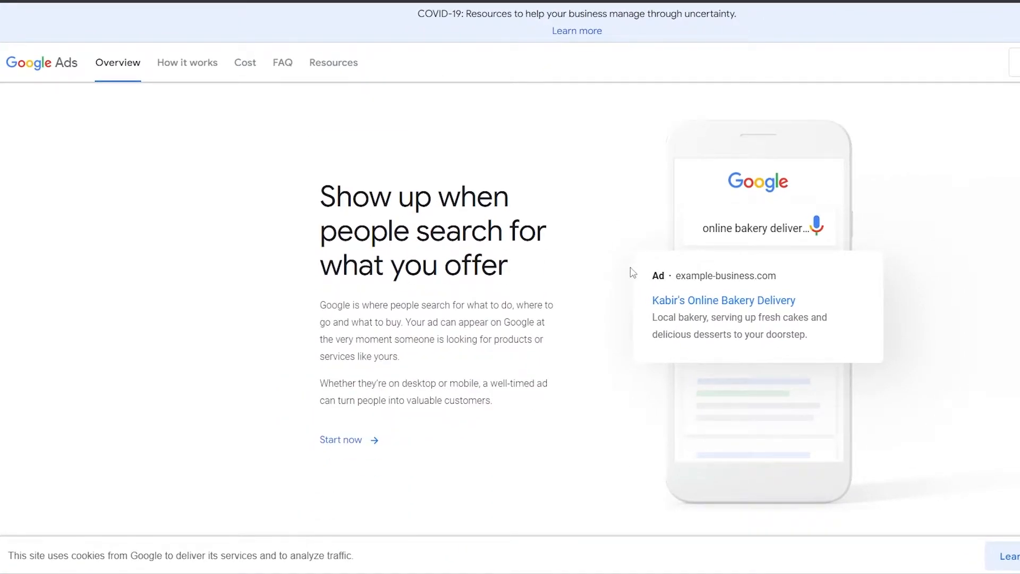
{"action": "scroll", "coordinate": [632, 272], "scroll_direction": "up", "scroll_amount": 3}
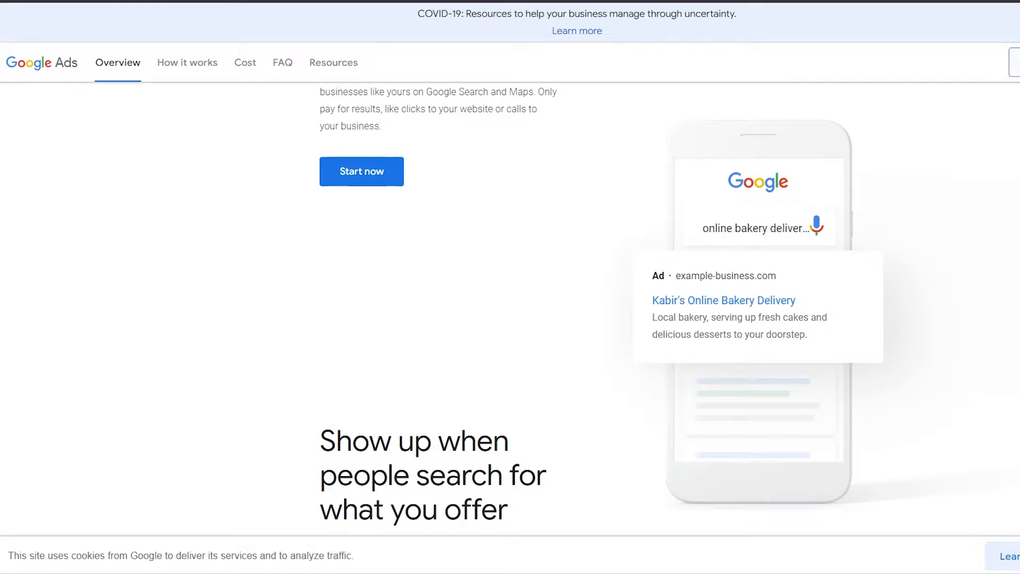
{"action": "scroll", "coordinate": [541, 290], "scroll_direction": "up", "scroll_amount": 4}
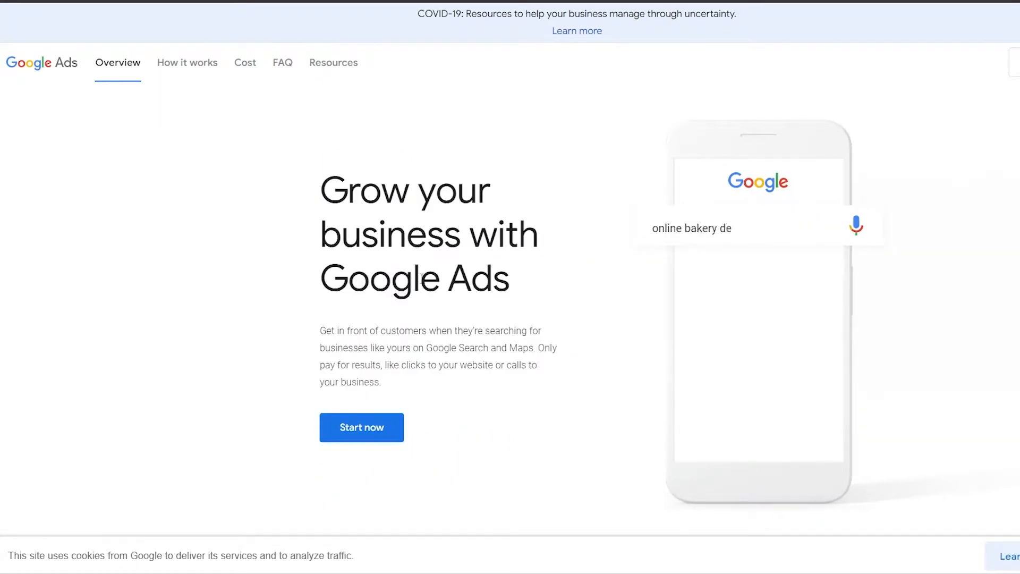
{"action": "left_click", "coordinate": [365, 431]}
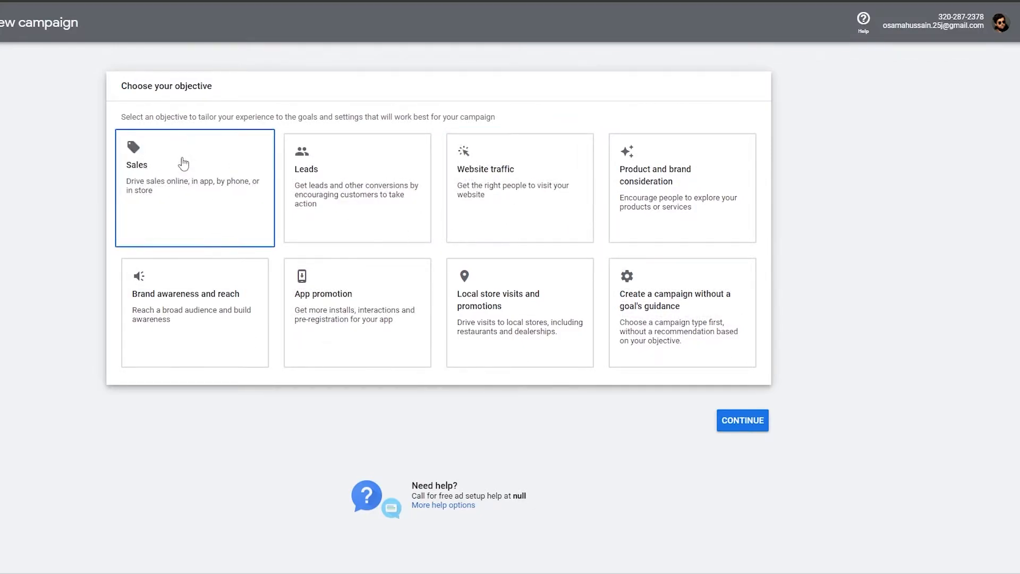
- Choose Website traffic as the campaign objective and Search as the campaign type
{"action": "left_click_drag", "start_coordinate": [122, 83], "coordinate": [212, 87]}
{"action": "left_click", "coordinate": [239, 90]}
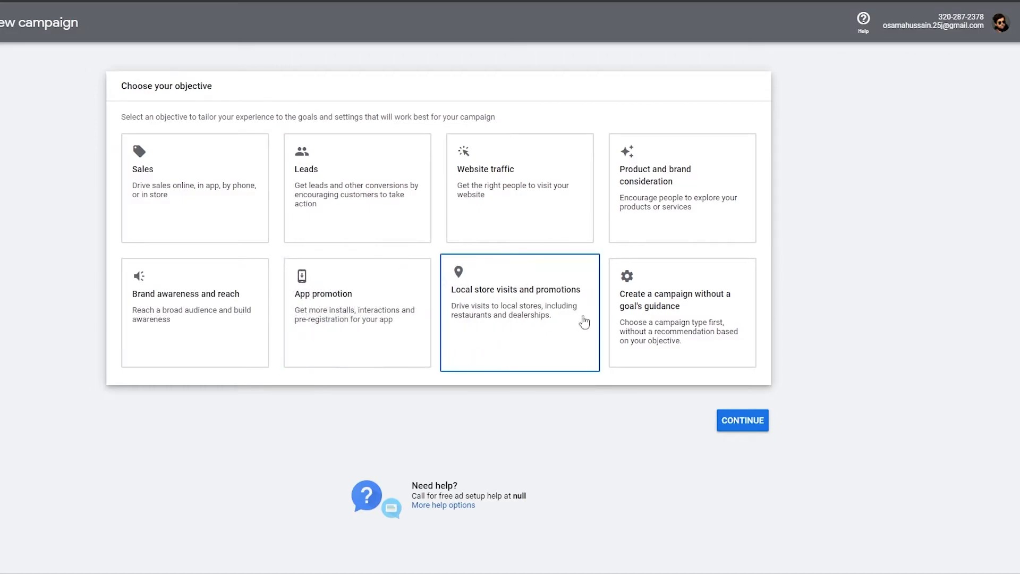
{"action": "left_click", "coordinate": [504, 218]}
{"action": "scroll", "coordinate": [499, 260], "scroll_direction": "up", "scroll_amount": 3}
{"action": "scroll", "coordinate": [504, 262], "scroll_direction": "down", "scroll_amount": 3}
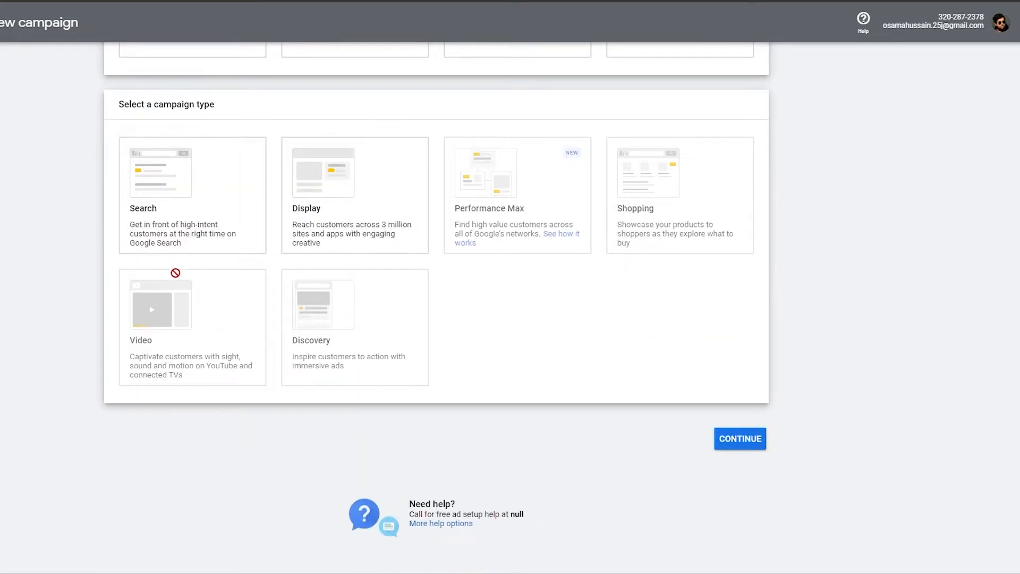
{"action": "left_click", "coordinate": [265, 234]}
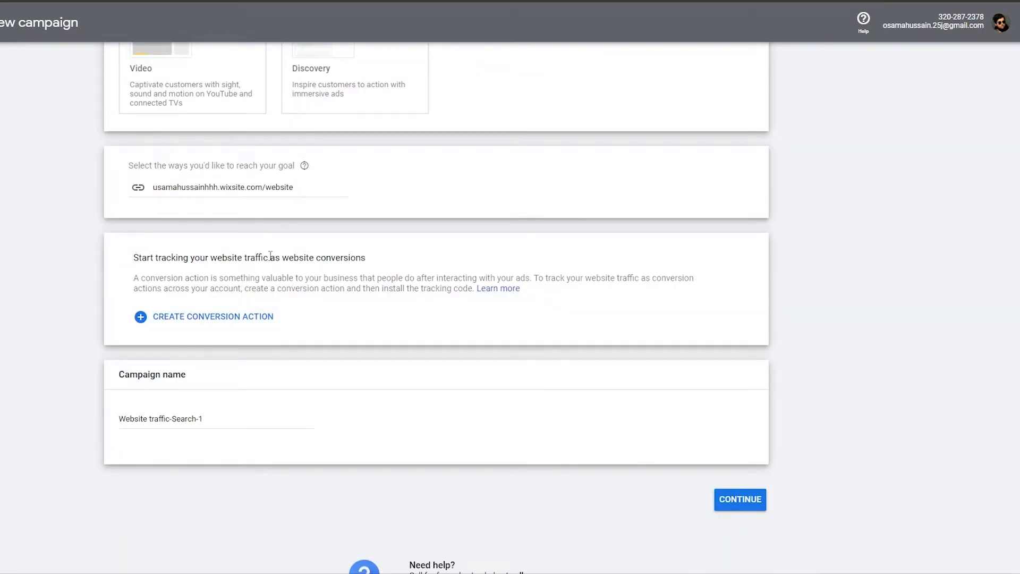
- Create a conversion action for tracking website traffic and check its installation options
{"action": "left_click", "coordinate": [243, 324]}
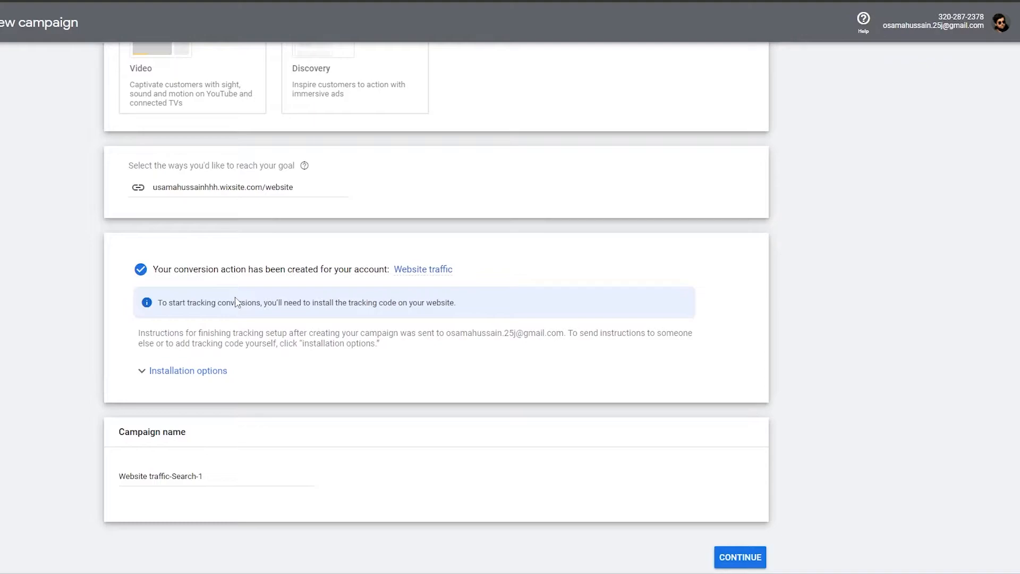
{"action": "left_click", "coordinate": [150, 369]}
{"action": "left_click", "coordinate": [150, 367]}
{"action": "left_click", "coordinate": [205, 369]}
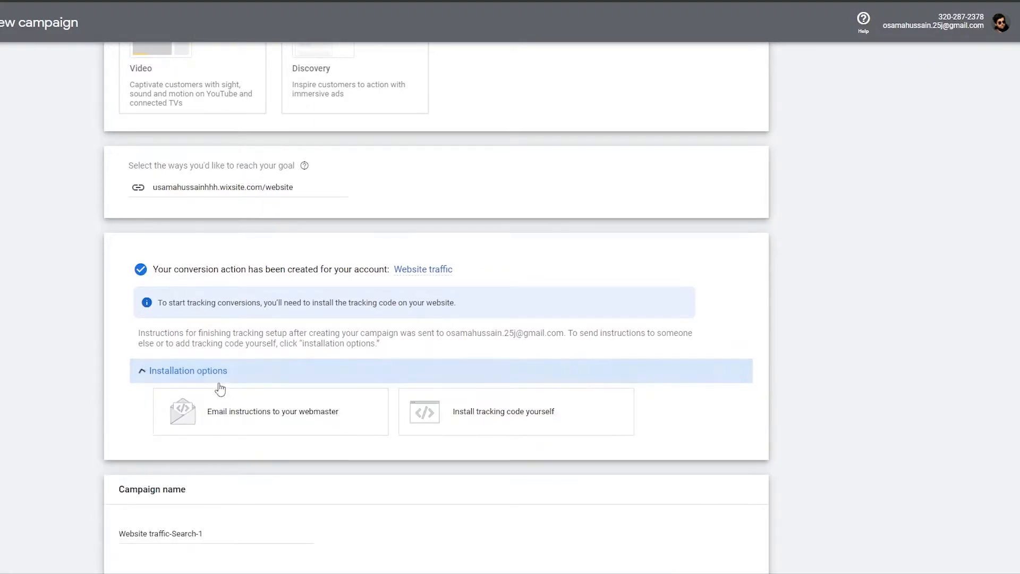
{"action": "left_click", "coordinate": [176, 372]}
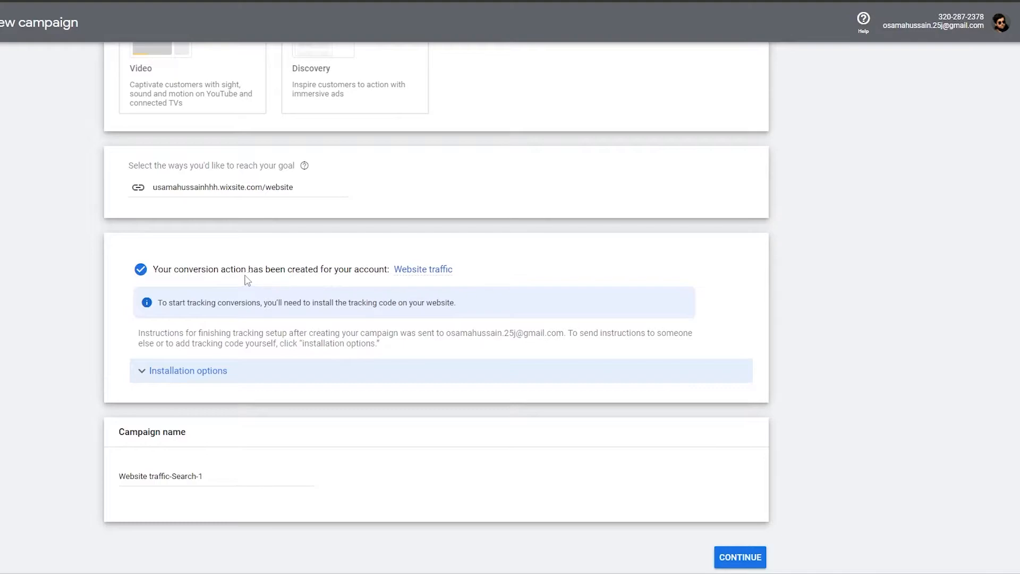
- Enter "testing" as the campaign name and continue to the campaign settings
{"action": "scroll", "coordinate": [230, 360], "scroll_direction": "down", "scroll_amount": 2}
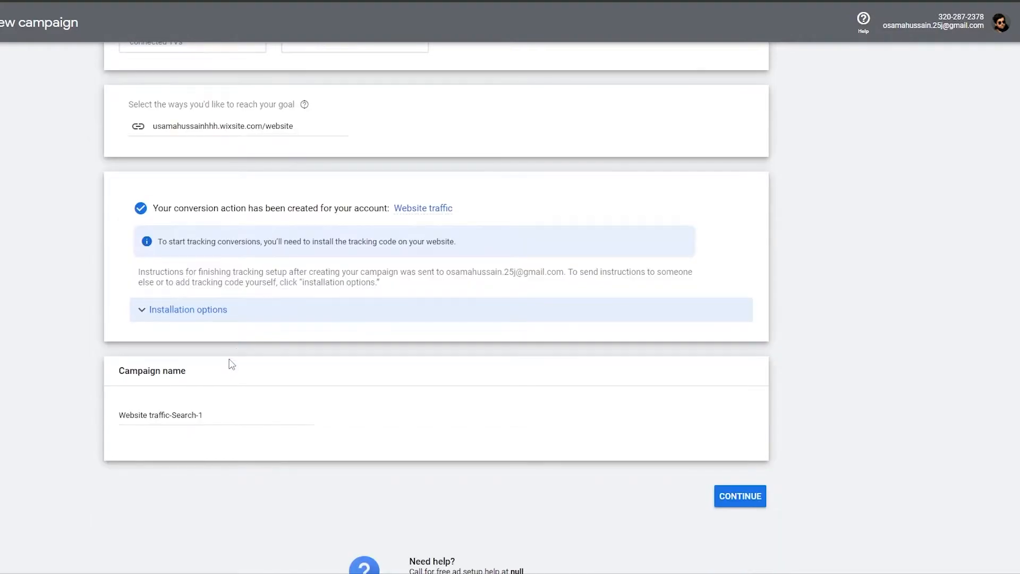
{"action": "left_click_drag", "start_coordinate": [215, 358], "coordinate": [127, 373]}
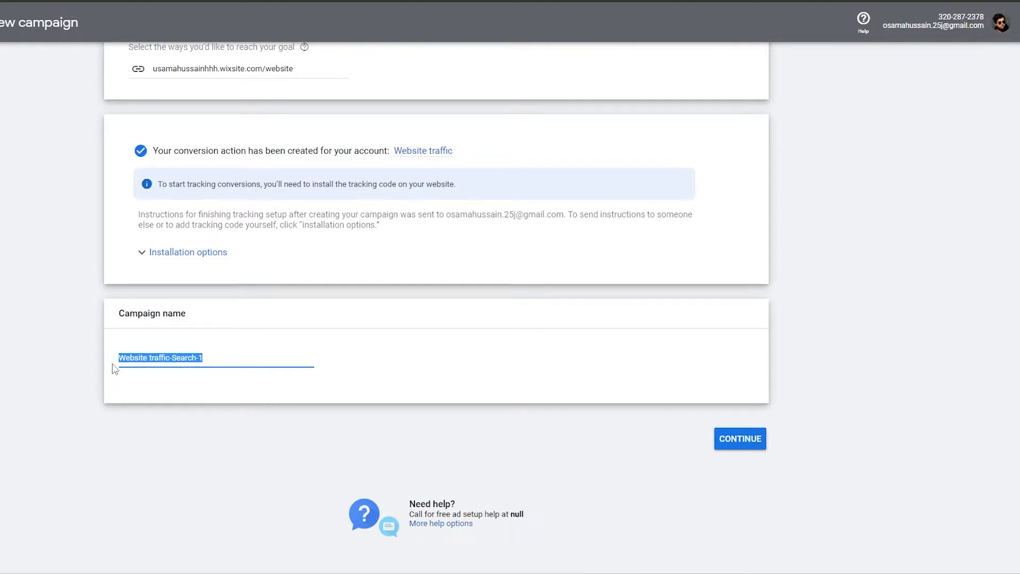
{"action": "type", "text": "testing"}
{"action": "left_click", "coordinate": [699, 447]}
{"action": "left_click", "coordinate": [739, 440]}
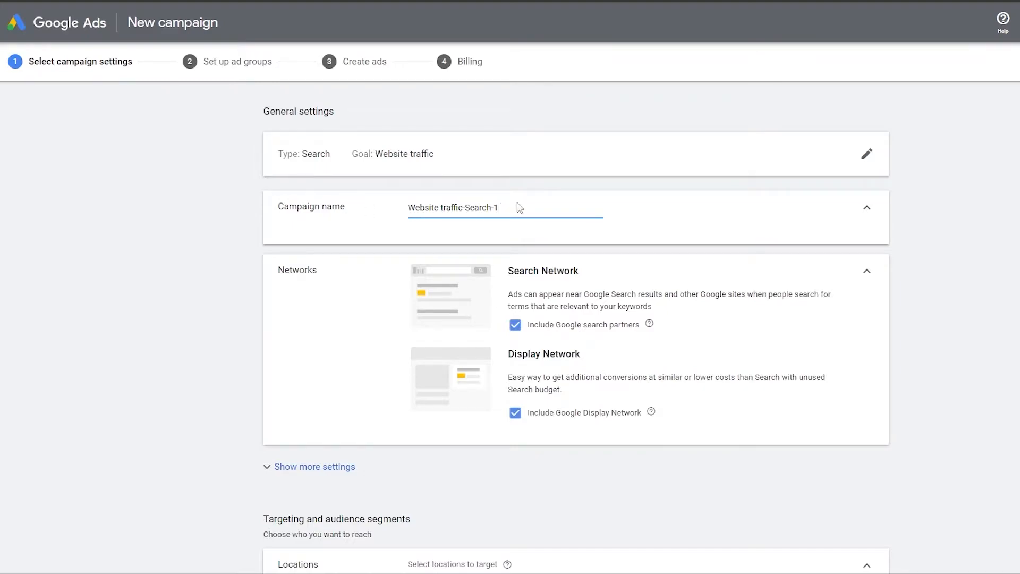
- Rename the campaign to "test campaign" in the general settings
{"action": "left_click_drag", "start_coordinate": [516, 204], "coordinate": [394, 212]}
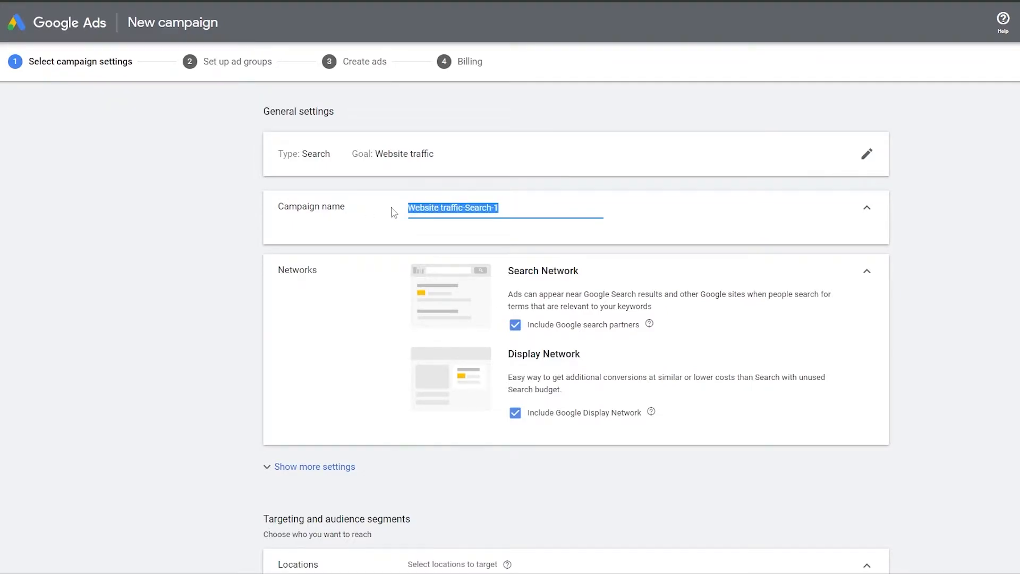
{"action": "type", "text": "test ca"}
{"action": "type", "text": "d"}
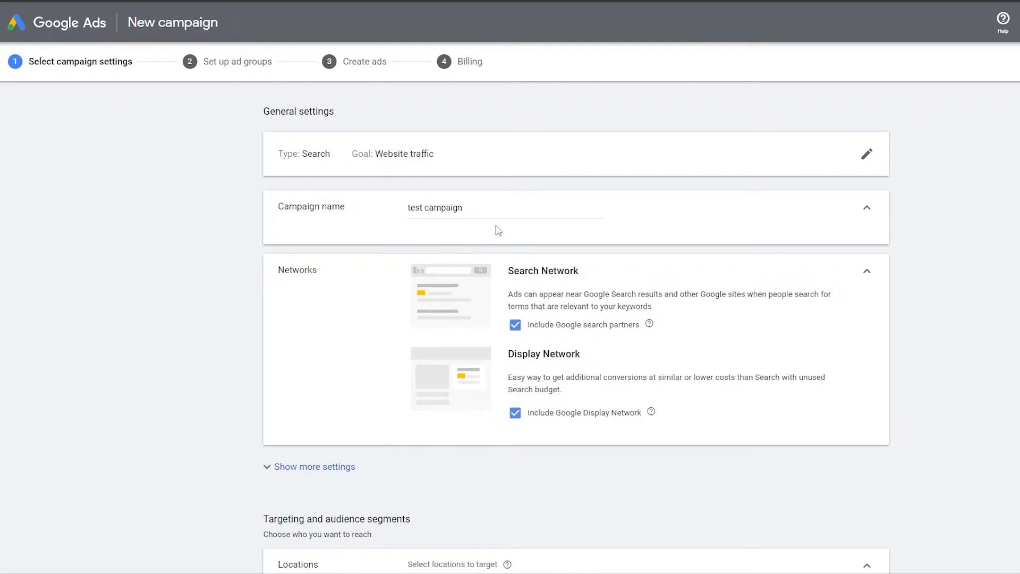
- Exclude the Google Display Network from the campaign's networks
{"action": "scroll", "coordinate": [498, 267], "scroll_direction": "down", "scroll_amount": 3}
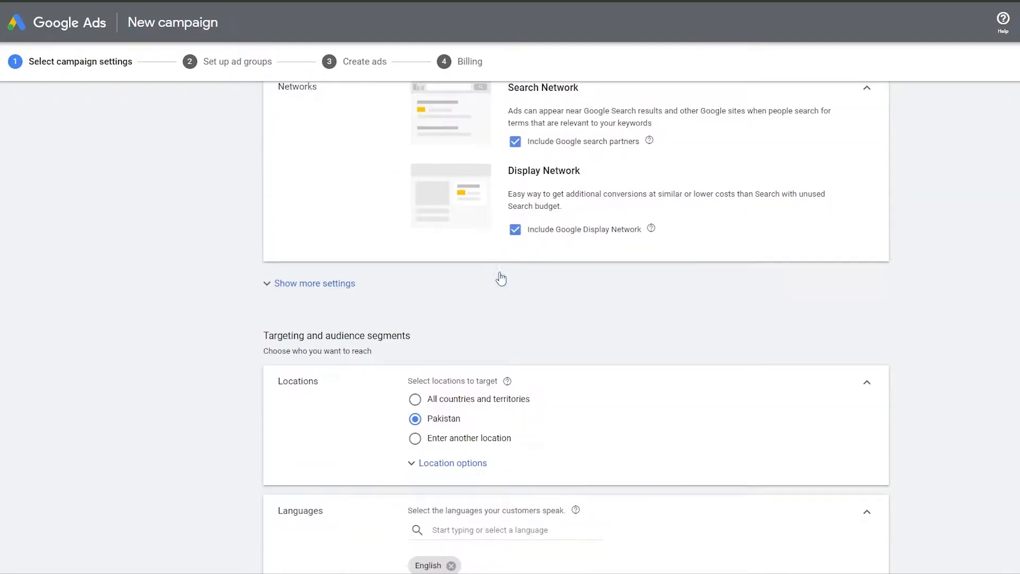
{"action": "scroll", "coordinate": [498, 267], "scroll_direction": "up", "scroll_amount": 2}
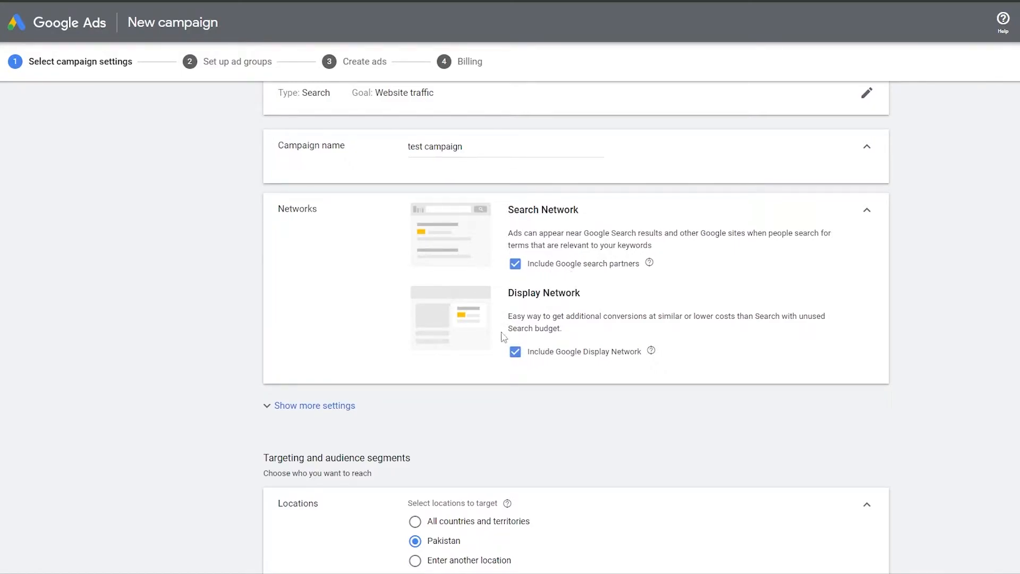
{"action": "left_click", "coordinate": [513, 353]}
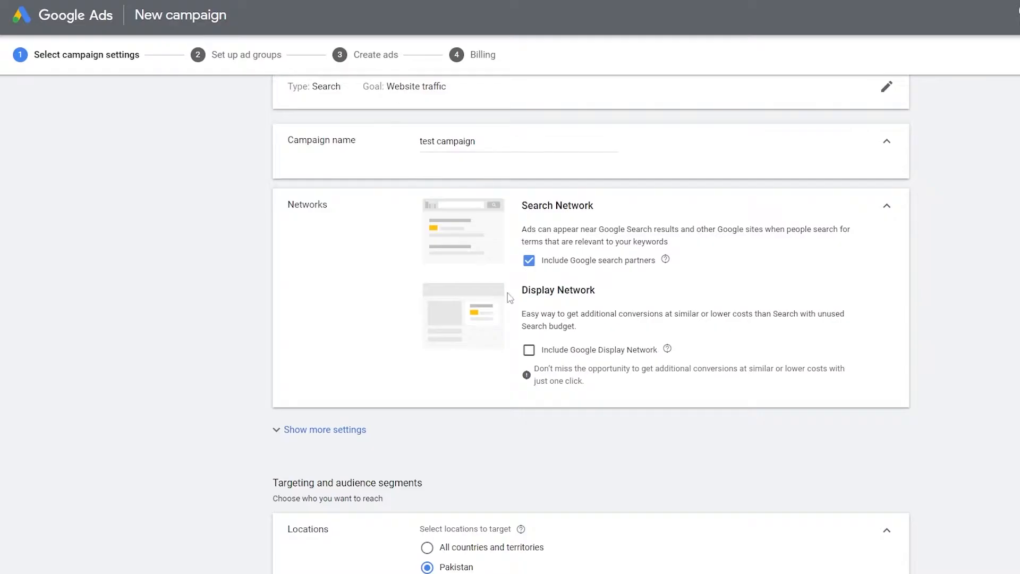
- Expand the location options and set the campaign's target location to Pakistan
{"action": "scroll", "coordinate": [475, 335], "scroll_direction": "down", "scroll_amount": 3}
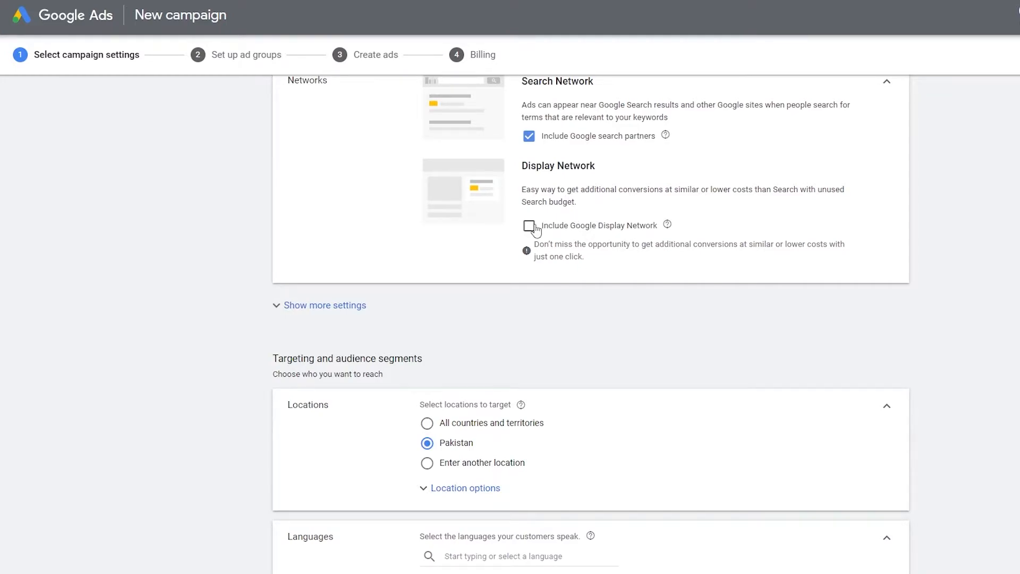
{"action": "scroll", "coordinate": [531, 228], "scroll_direction": "down", "scroll_amount": 3}
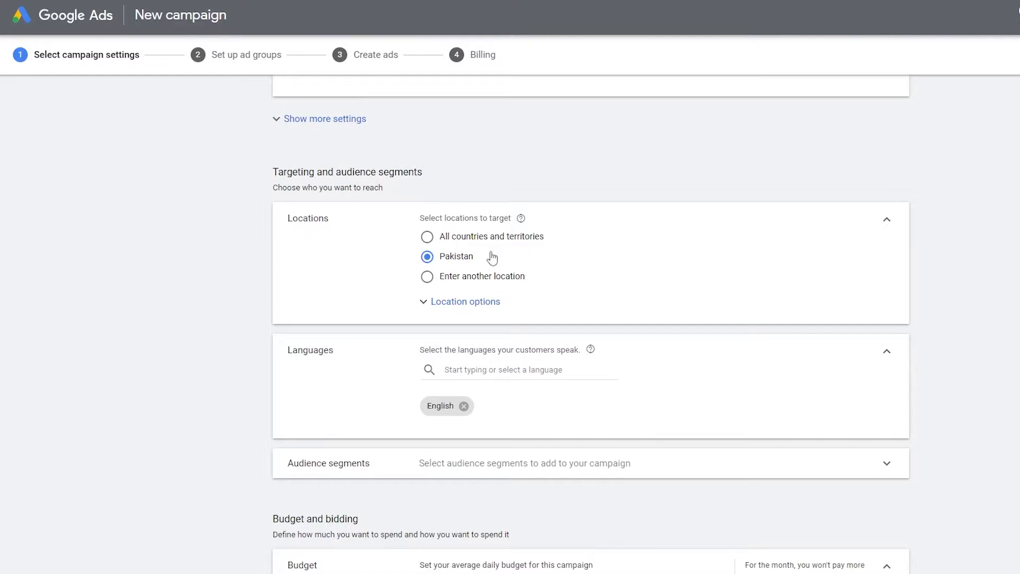
{"action": "left_click", "coordinate": [435, 238]}
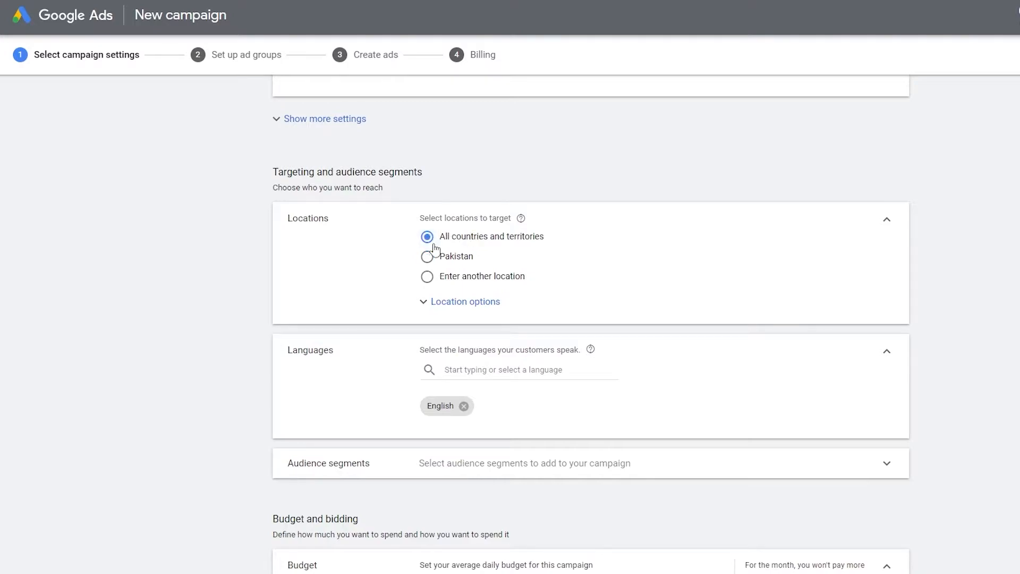
{"action": "left_click", "coordinate": [453, 306]}
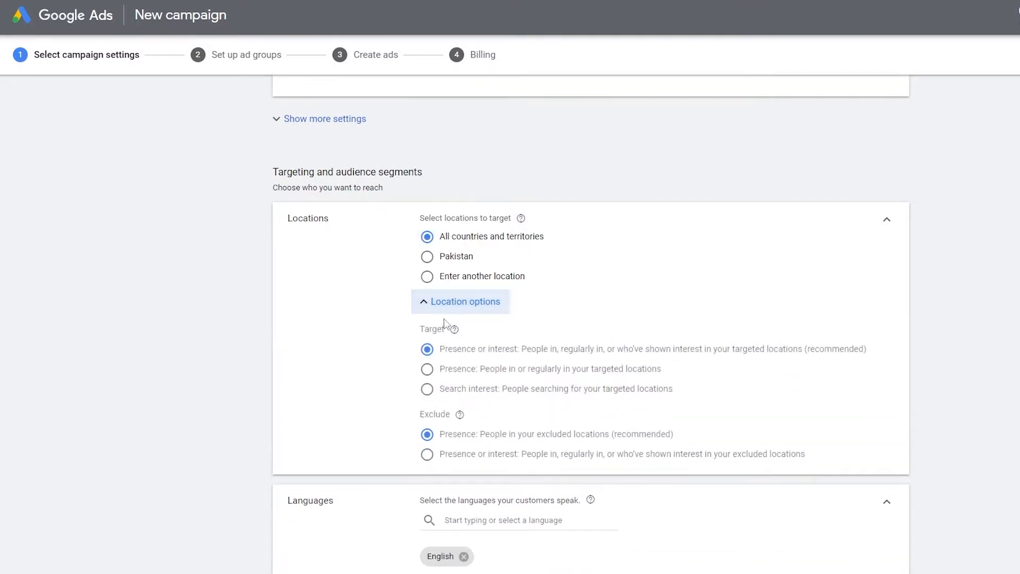
{"action": "left_click", "coordinate": [455, 257]}
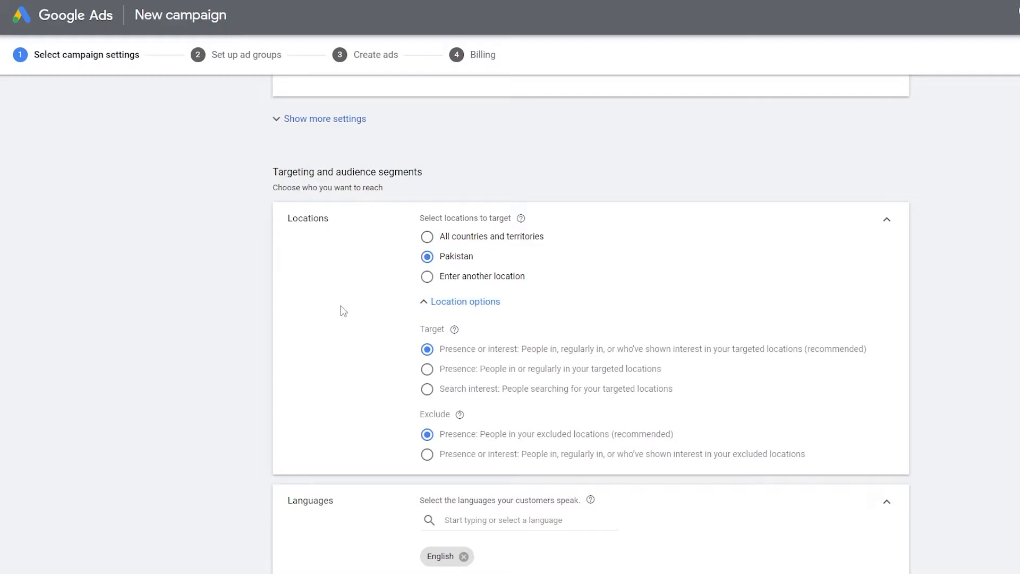
- Add Punjabi and Urdu to the languages the campaign's customers speak
{"action": "scroll", "coordinate": [444, 325], "scroll_direction": "down", "scroll_amount": 2}
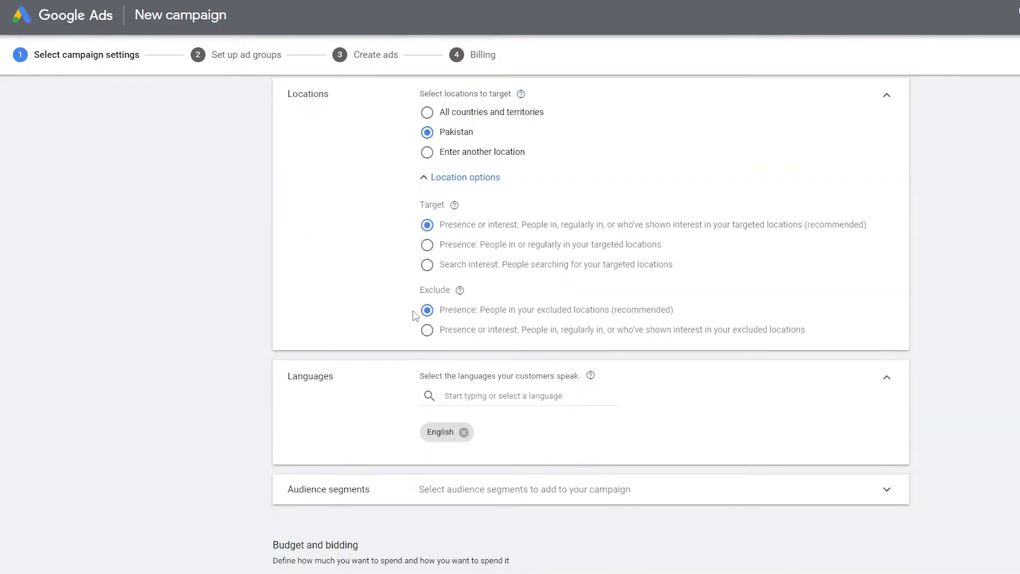
{"action": "scroll", "coordinate": [400, 310], "scroll_direction": "down", "scroll_amount": 2}
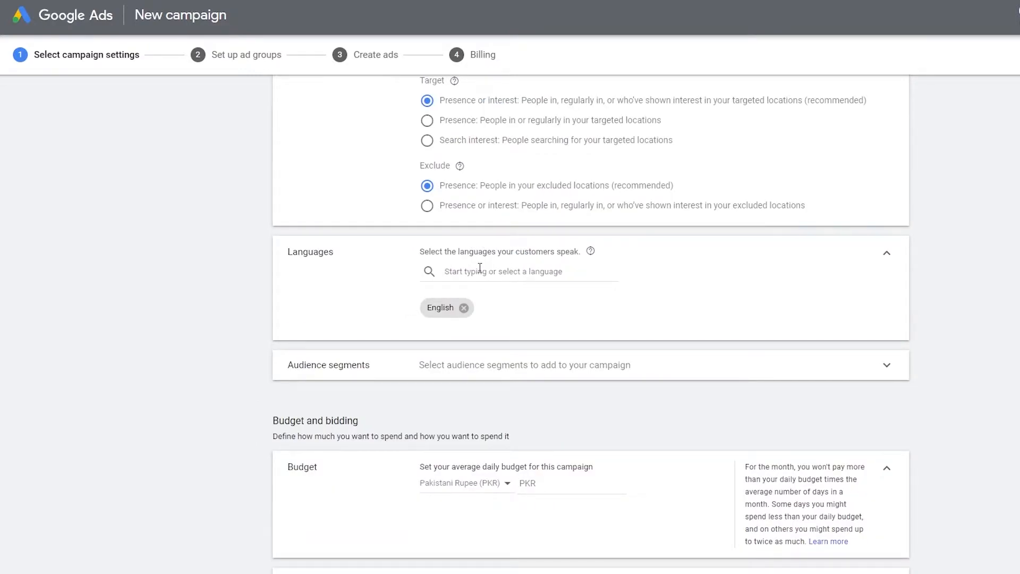
{"action": "left_click", "coordinate": [478, 271]}
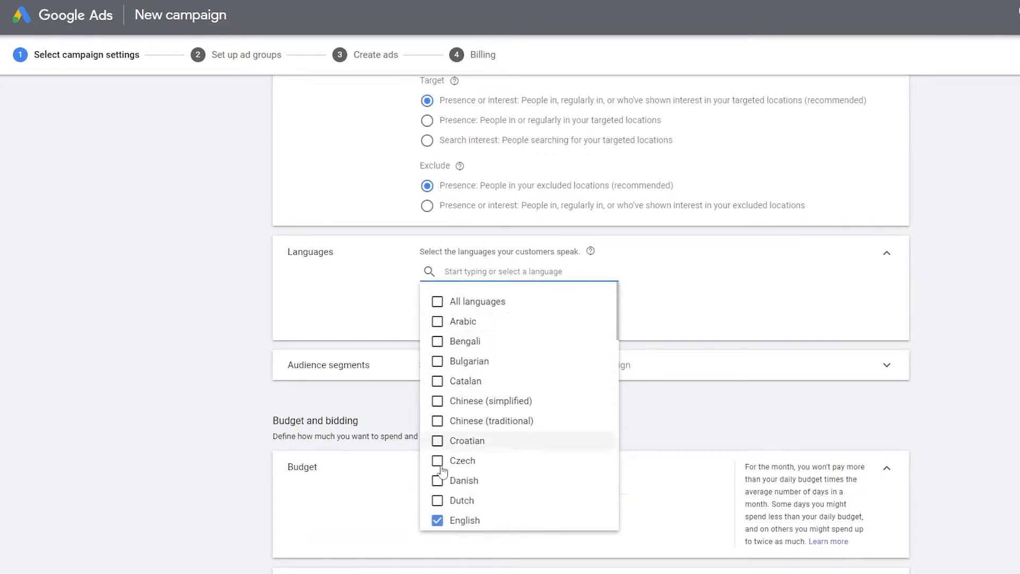
{"action": "scroll", "coordinate": [450, 484], "scroll_direction": "down", "scroll_amount": 1}
{"action": "scroll", "coordinate": [450, 485], "scroll_direction": "down", "scroll_amount": 10}
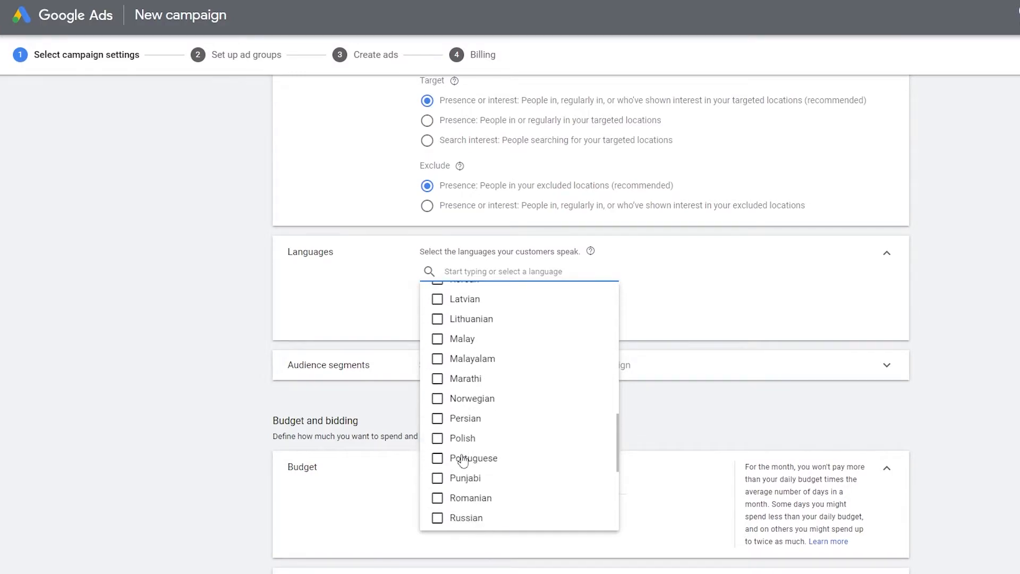
{"action": "scroll", "coordinate": [448, 372], "scroll_direction": "up", "scroll_amount": 2}
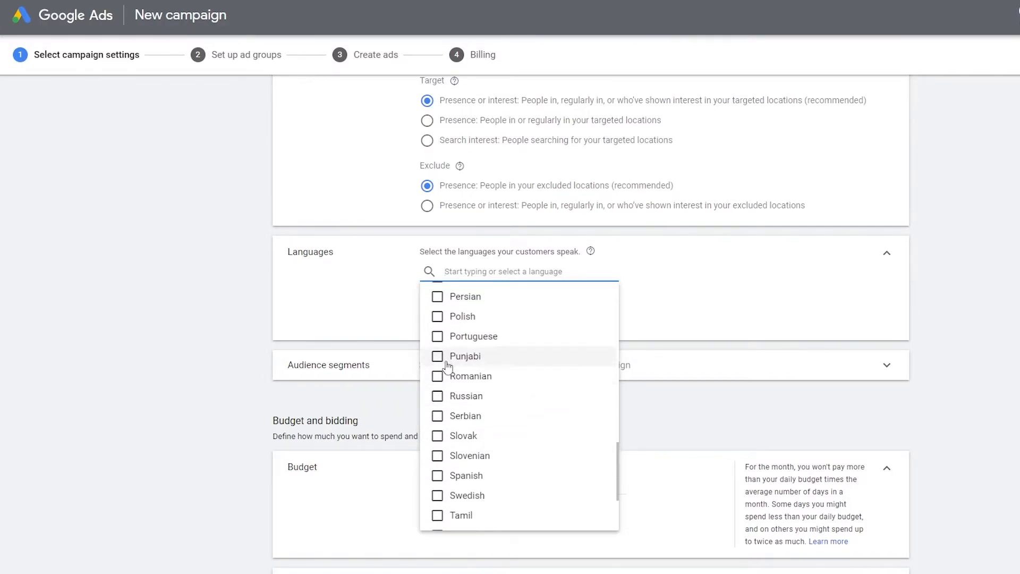
{"action": "scroll", "coordinate": [461, 376], "scroll_direction": "down", "scroll_amount": 4}
{"action": "scroll", "coordinate": [461, 376], "scroll_direction": "up", "scroll_amount": 2}
{"action": "scroll", "coordinate": [463, 403], "scroll_direction": "down", "scroll_amount": 2}
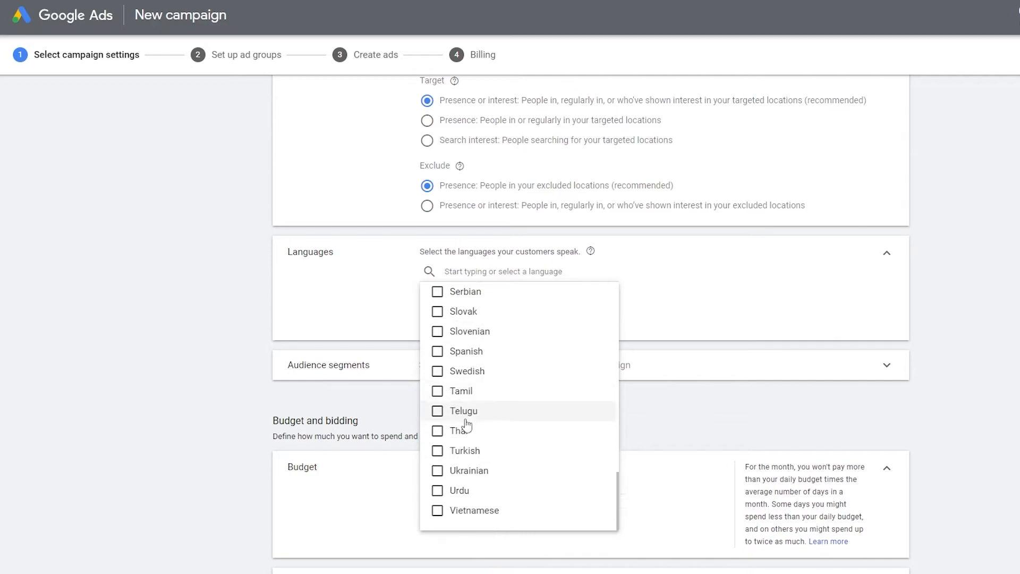
{"action": "left_click", "coordinate": [444, 494]}
- Add Arabic to the campaign's customer languages and close the language list
{"action": "scroll", "coordinate": [473, 480], "scroll_direction": "up", "scroll_amount": 1}
{"action": "scroll", "coordinate": [440, 507], "scroll_direction": "up", "scroll_amount": 1}
{"action": "scroll", "coordinate": [455, 371], "scroll_direction": "up", "scroll_amount": 6}
{"action": "scroll", "coordinate": [493, 465], "scroll_direction": "up", "scroll_amount": 1}
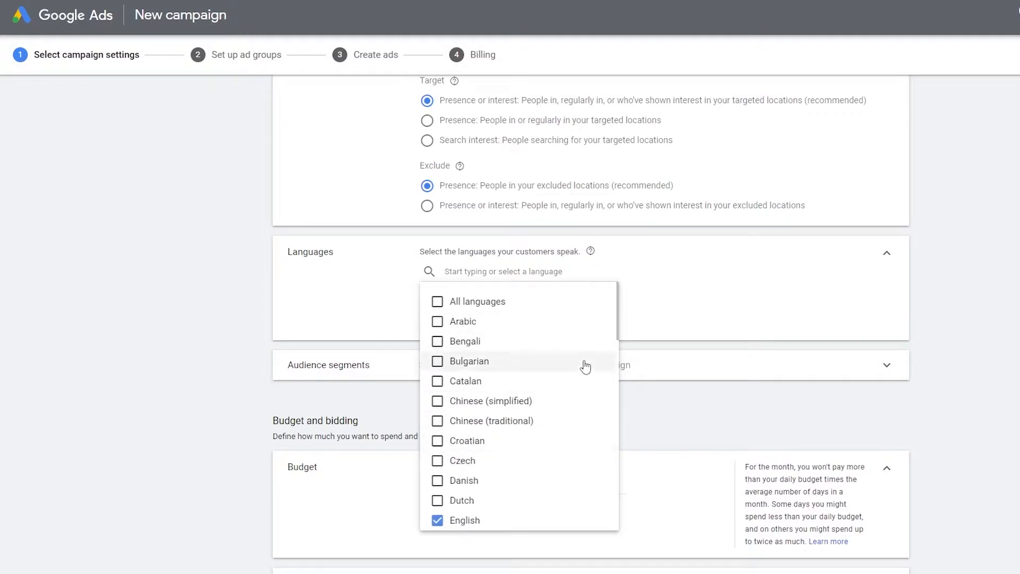
{"action": "left_click", "coordinate": [460, 321]}
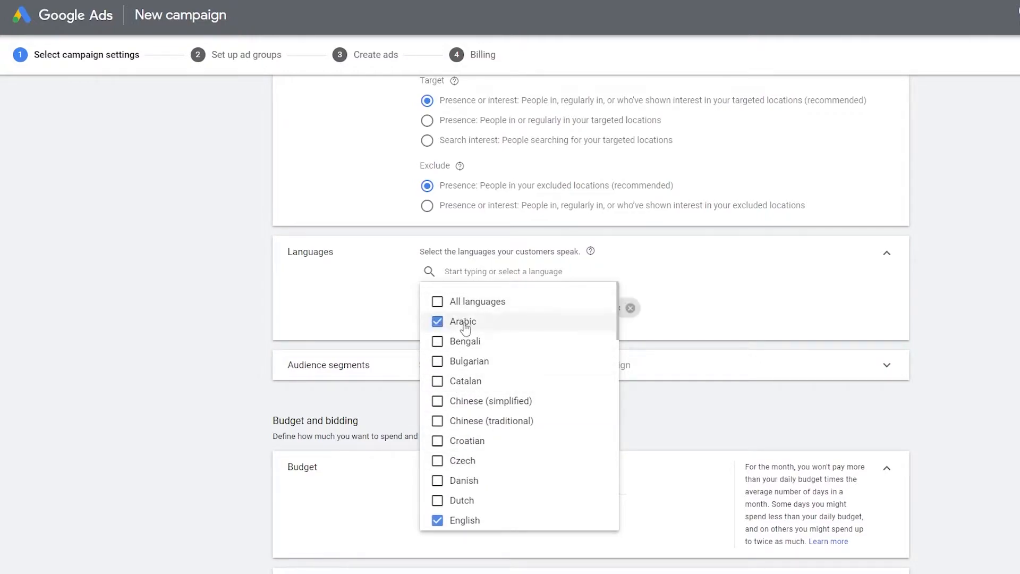
{"action": "left_click", "coordinate": [379, 303]}
- Change the campaign's budget currency to US Dollar (USD $)
{"action": "scroll", "coordinate": [553, 335], "scroll_direction": "down", "scroll_amount": 3}
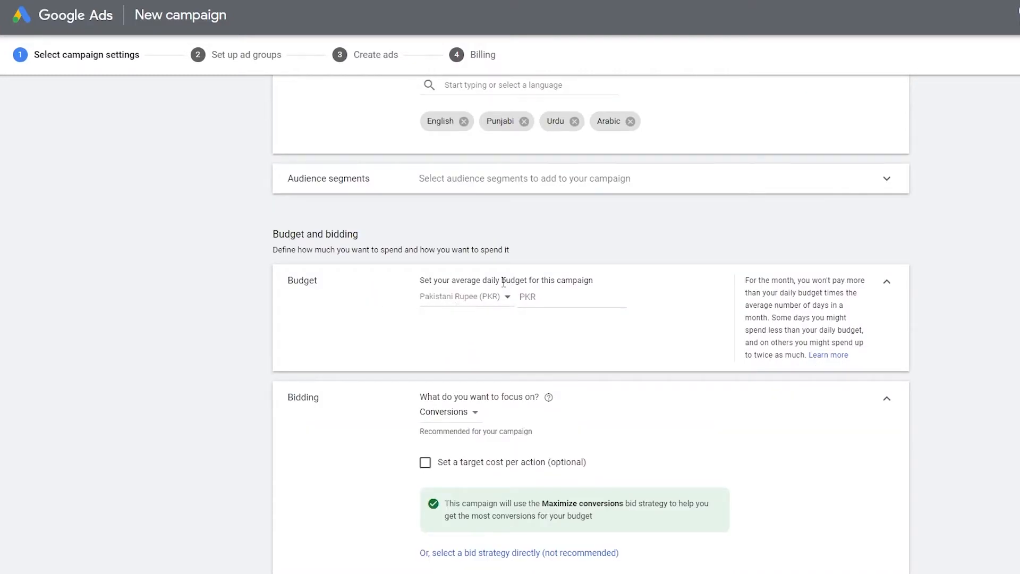
{"action": "left_click", "coordinate": [434, 301]}
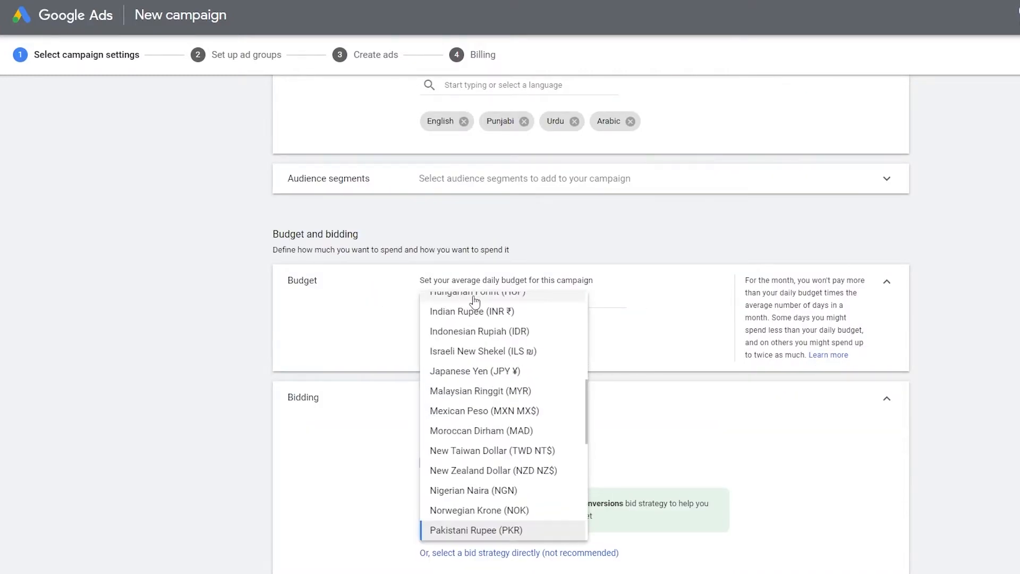
{"action": "scroll", "coordinate": [478, 462], "scroll_direction": "up", "scroll_amount": 3}
{"action": "scroll", "coordinate": [492, 472], "scroll_direction": "up", "scroll_amount": 4}
{"action": "scroll", "coordinate": [492, 473], "scroll_direction": "down", "scroll_amount": 7}
{"action": "scroll", "coordinate": [498, 447], "scroll_direction": "down", "scroll_amount": 3}
{"action": "left_click", "coordinate": [485, 278]}
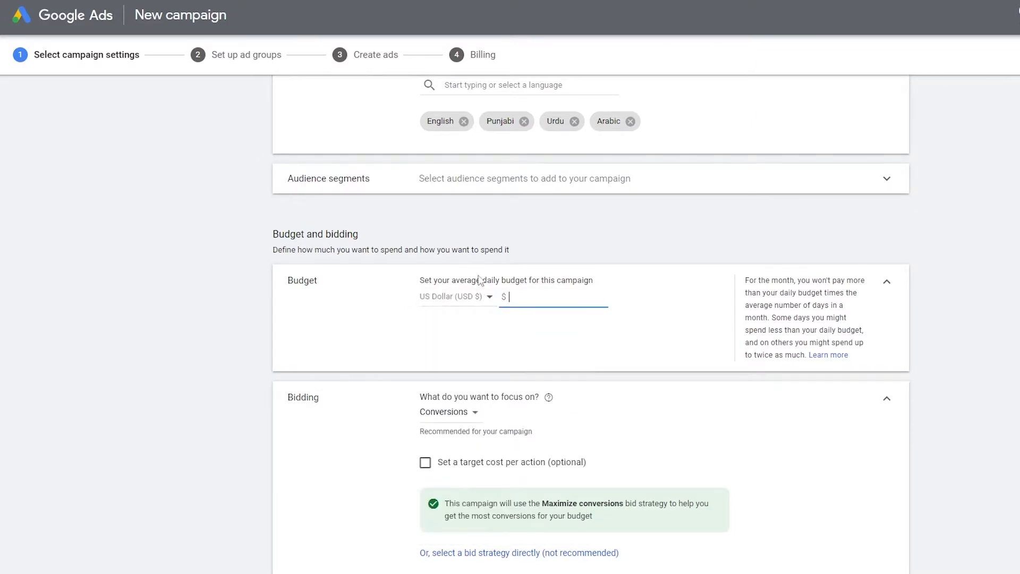
- Set the campaign's average daily budget to $40
{"action": "left_click", "coordinate": [633, 312]}
{"action": "left_click", "coordinate": [564, 297]}
{"action": "type", "text": "40"}
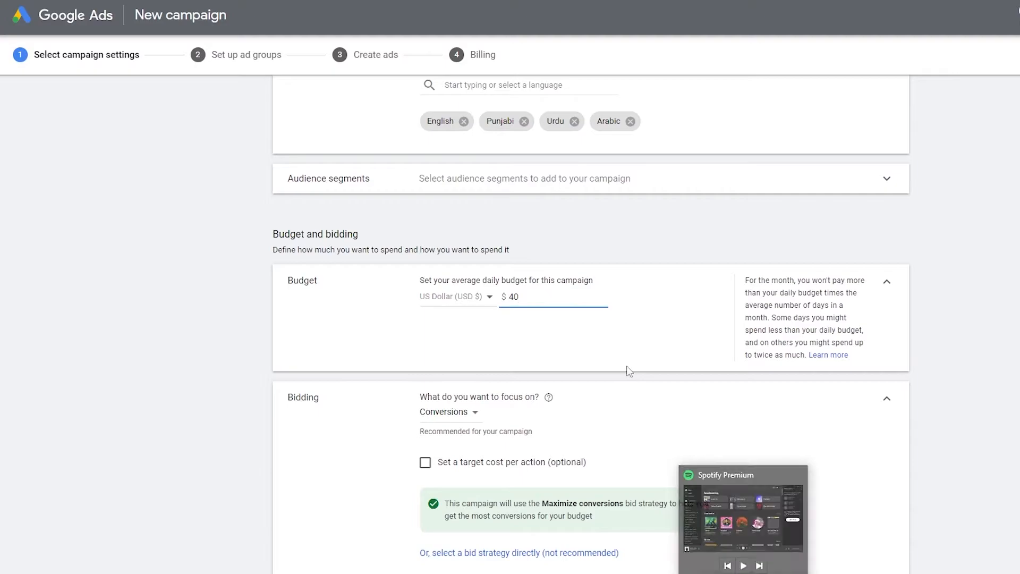
- Set the campaign's bidding focus to Clicks
{"action": "scroll", "coordinate": [627, 370], "scroll_direction": "down", "scroll_amount": 1}
{"action": "scroll", "coordinate": [518, 319], "scroll_direction": "down", "scroll_amount": 1}
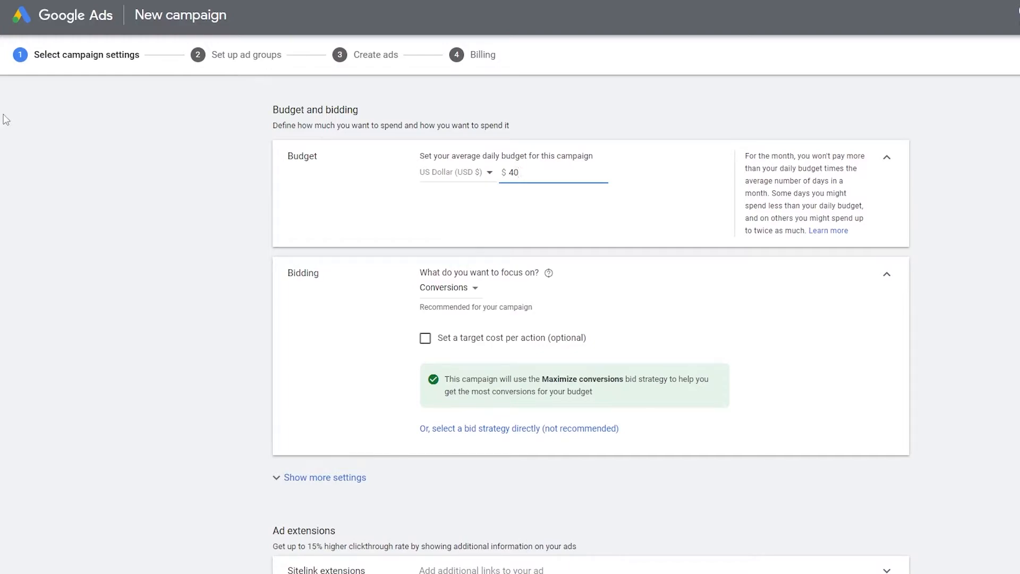
{"action": "left_click_drag", "start_coordinate": [285, 277], "coordinate": [354, 283]}
{"action": "left_click", "coordinate": [355, 283]}
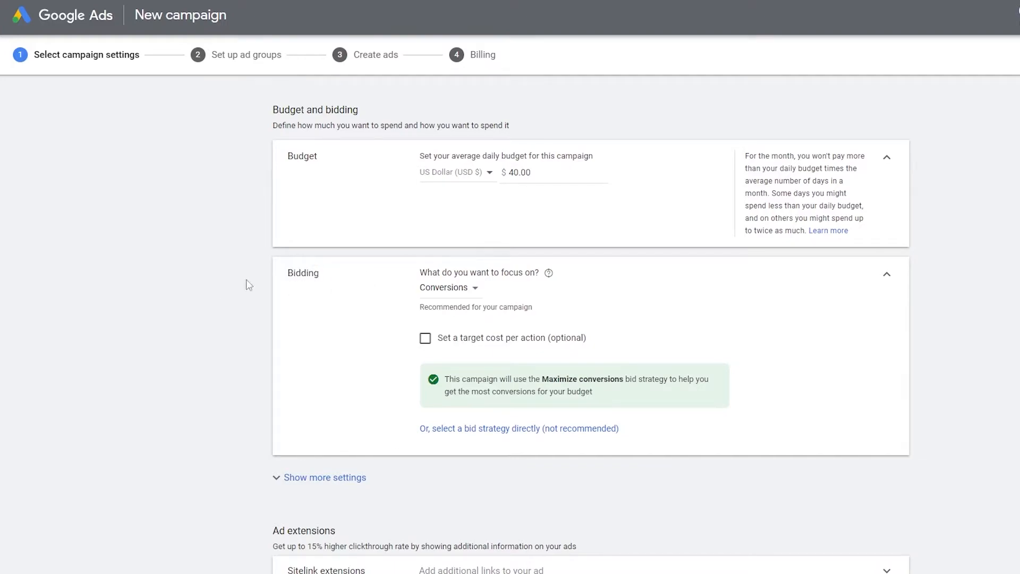
{"action": "left_click", "coordinate": [469, 289]}
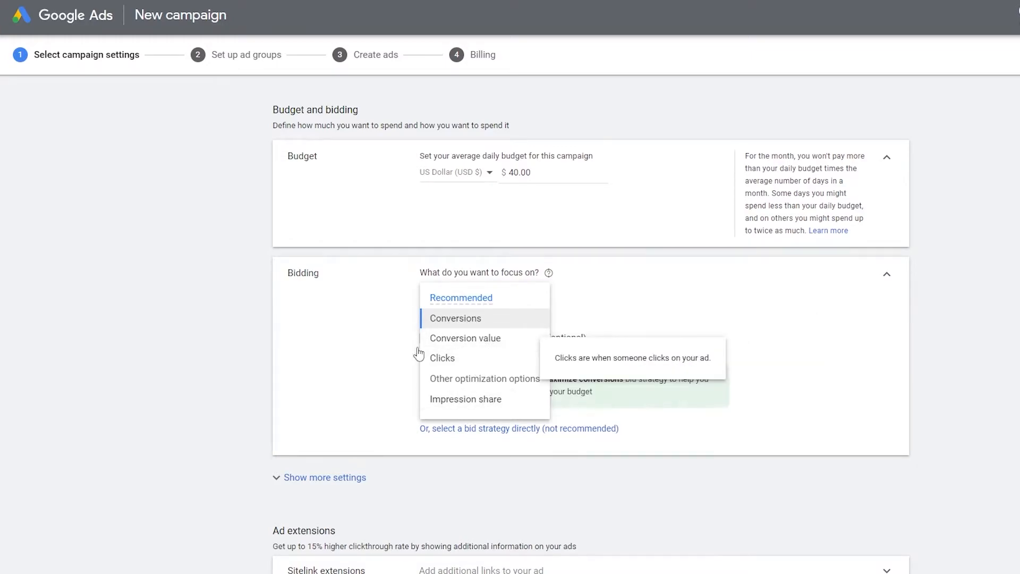
{"action": "left_click", "coordinate": [394, 290]}
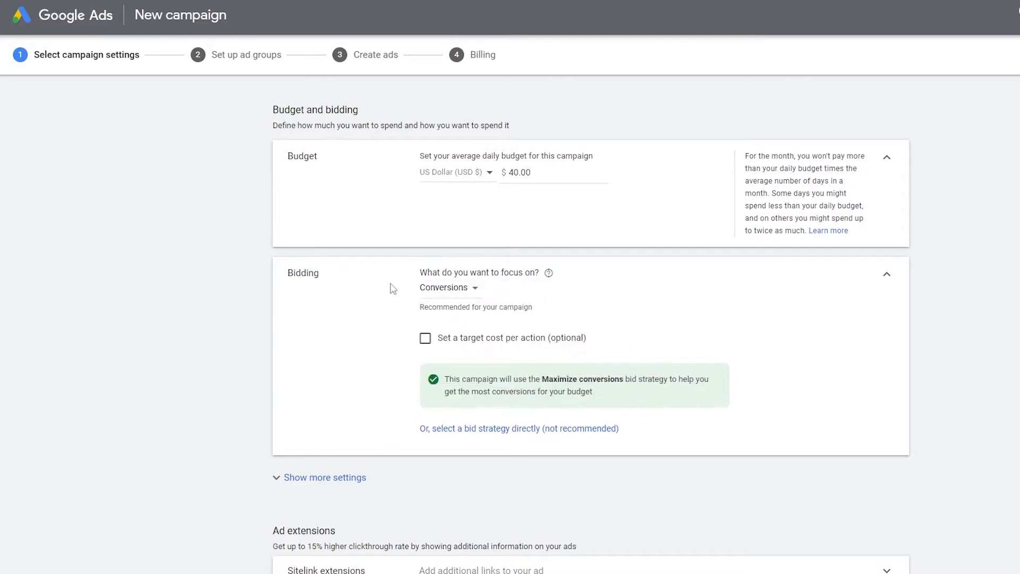
{"action": "left_click", "coordinate": [466, 291]}
{"action": "left_click", "coordinate": [471, 359]}
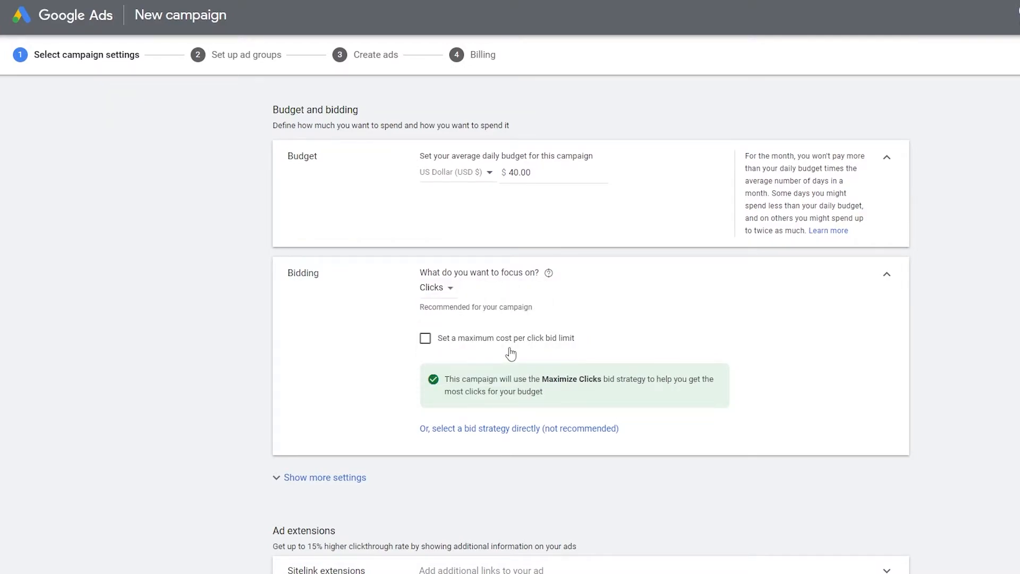
- Enable a maximum cost per click bid limit and set it to $8
{"action": "left_click", "coordinate": [435, 344]}
{"action": "left_click", "coordinate": [449, 376]}
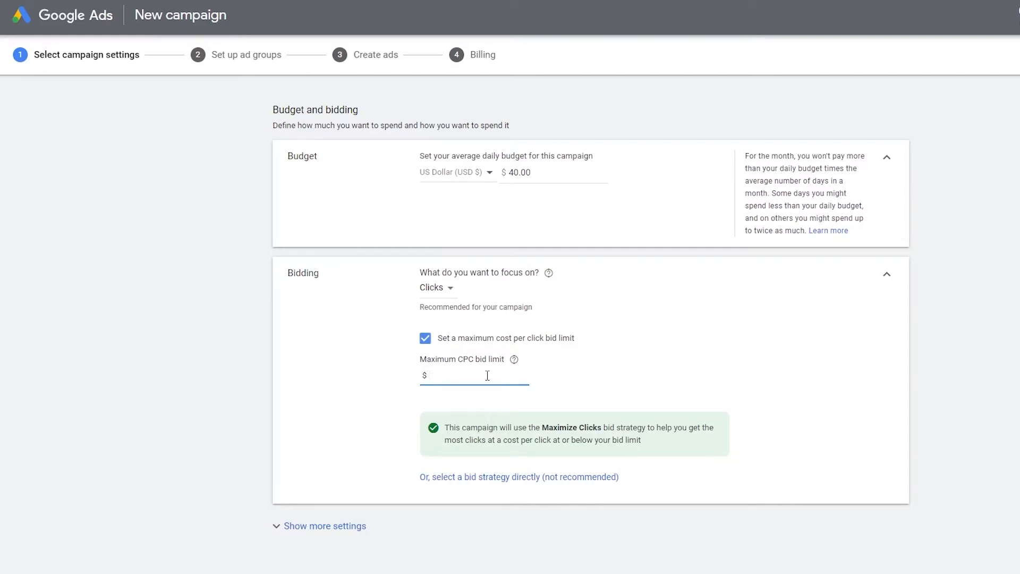
{"action": "type", "text": "8"}
{"action": "left_click", "coordinate": [587, 359]}
- Save the campaign settings without adding any ad extensions and continue to the ad group setup
{"action": "scroll", "coordinate": [587, 359], "scroll_direction": "down", "scroll_amount": 1}
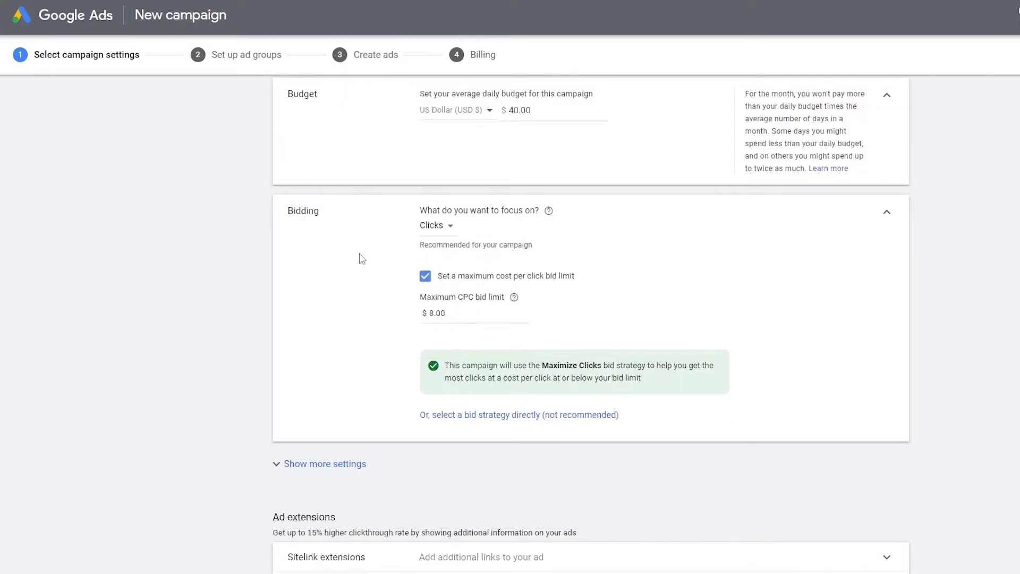
{"action": "scroll", "coordinate": [372, 252], "scroll_direction": "down", "scroll_amount": 4}
{"action": "scroll", "coordinate": [411, 260], "scroll_direction": "down", "scroll_amount": 1}
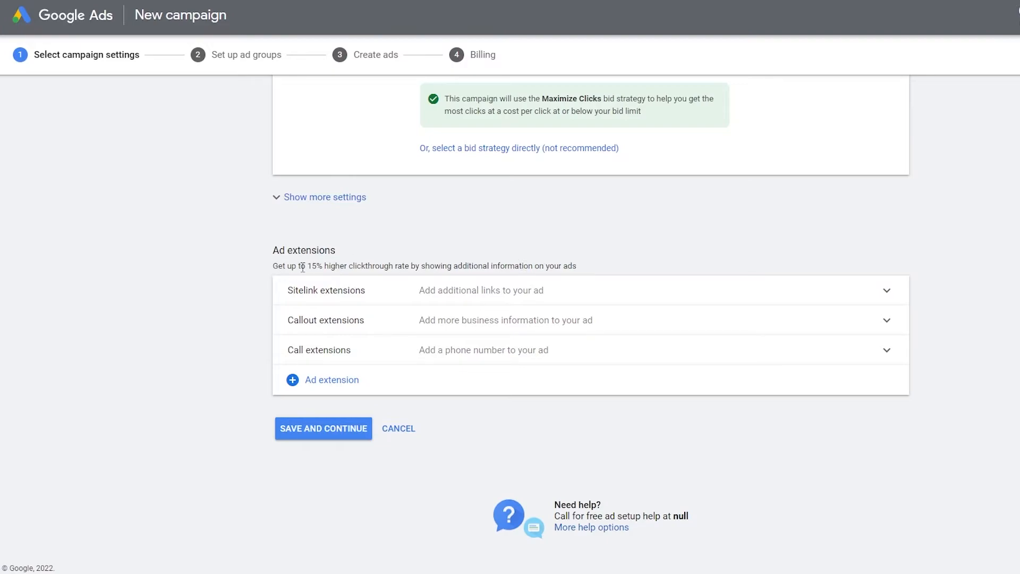
{"action": "left_click_drag", "start_coordinate": [306, 266], "coordinate": [320, 264]}
{"action": "left_click", "coordinate": [271, 296]}
{"action": "left_click", "coordinate": [333, 436]}
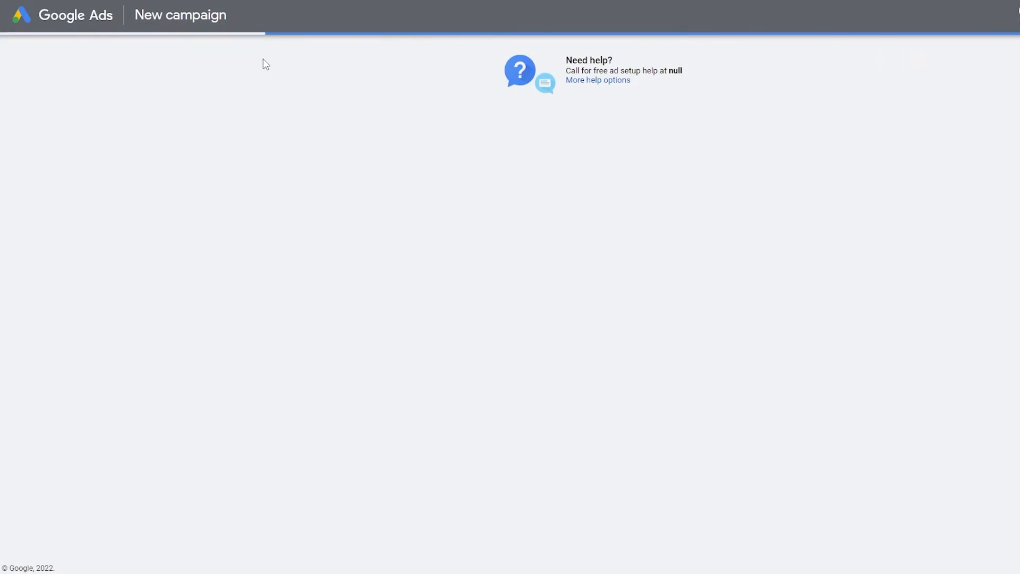
- Name the ad group "testing ad group" and request keyword ideas based on the website address
{"action": "scroll", "coordinate": [333, 312], "scroll_direction": "down", "scroll_amount": 3}
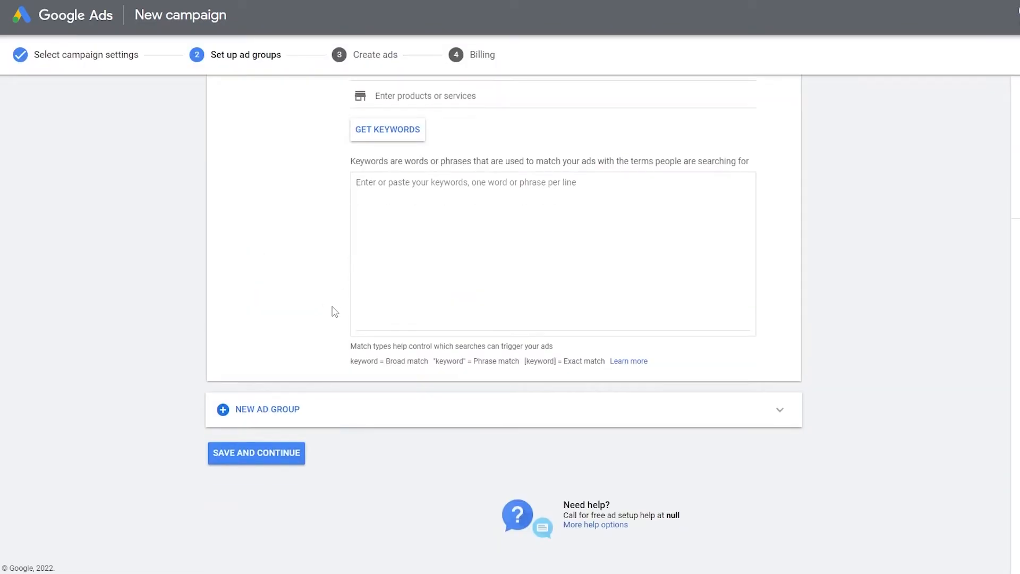
{"action": "scroll", "coordinate": [334, 313], "scroll_direction": "up", "scroll_amount": 4}
{"action": "scroll", "coordinate": [422, 318], "scroll_direction": "down", "scroll_amount": 1}
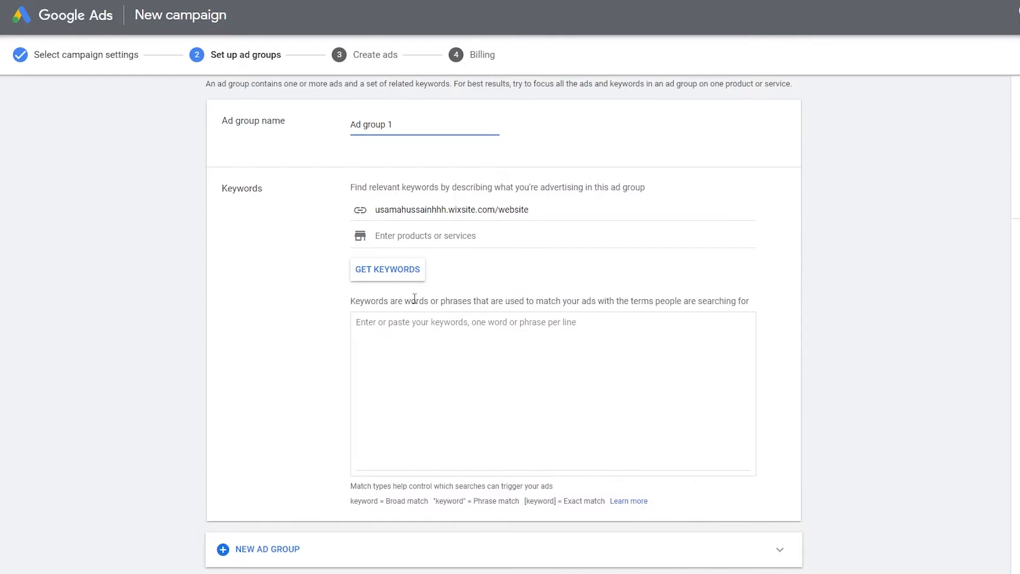
{"action": "left_click_drag", "start_coordinate": [393, 124], "coordinate": [290, 127]}
{"action": "type", "text": "testing ad group"}
{"action": "left_click", "coordinate": [316, 233]}
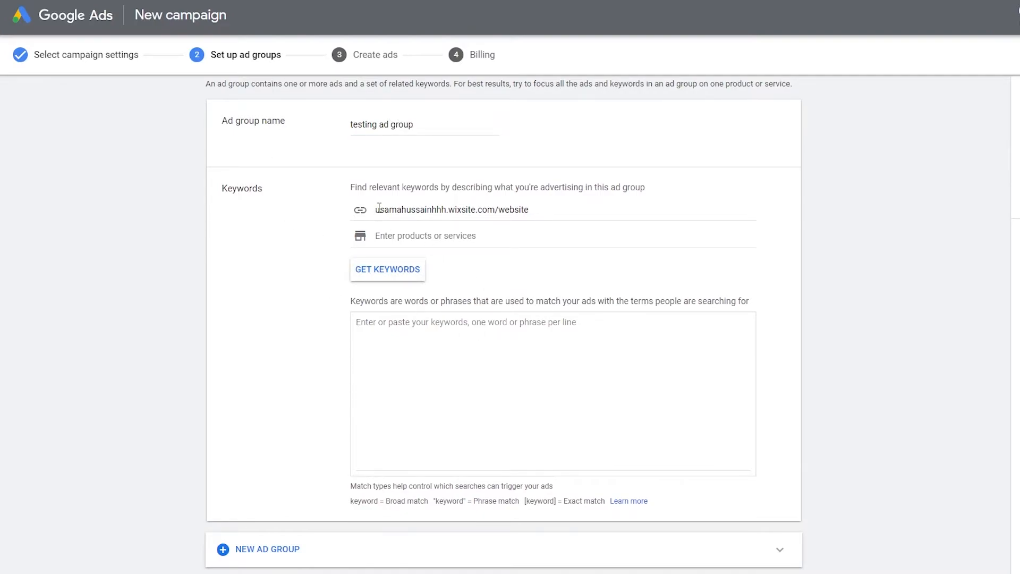
{"action": "left_click", "coordinate": [399, 273]}
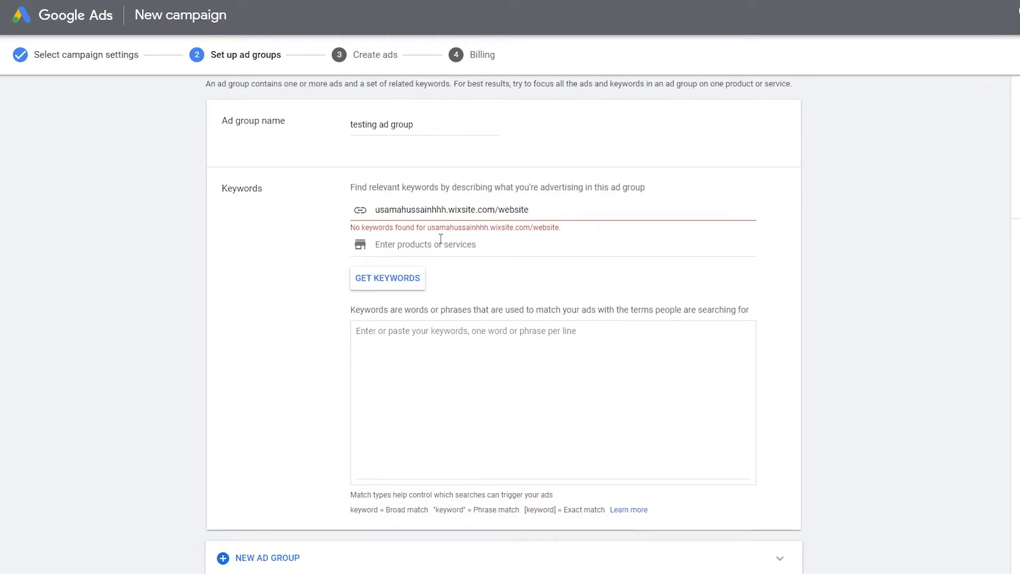
- Examine how the broad, phrase and exact match types are written for keywords
{"action": "left_click", "coordinate": [499, 365]}
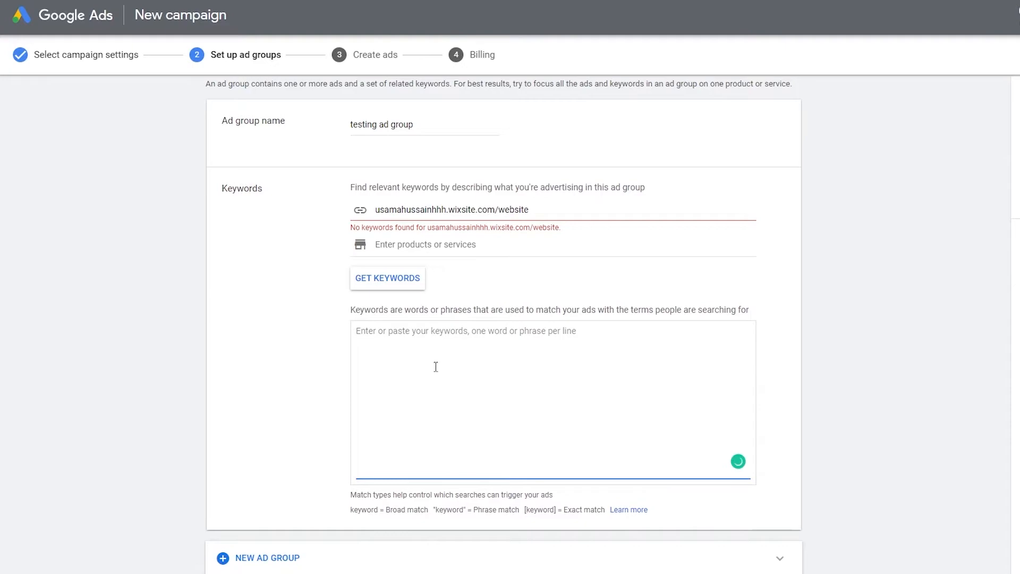
{"action": "scroll", "coordinate": [446, 332], "scroll_direction": "down", "scroll_amount": 2}
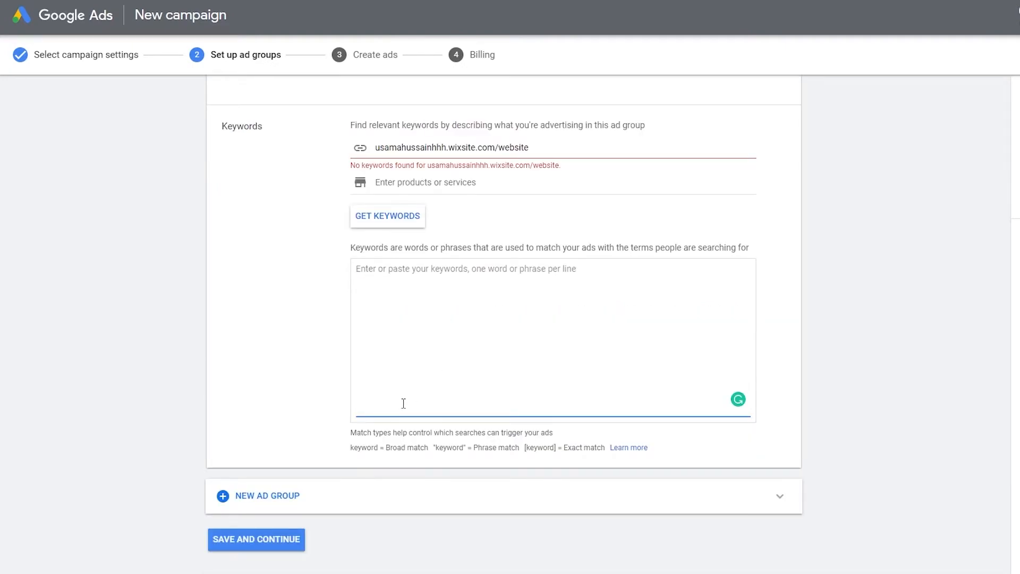
{"action": "left_click_drag", "start_coordinate": [386, 447], "coordinate": [572, 450]}
{"action": "left_click", "coordinate": [355, 458]}
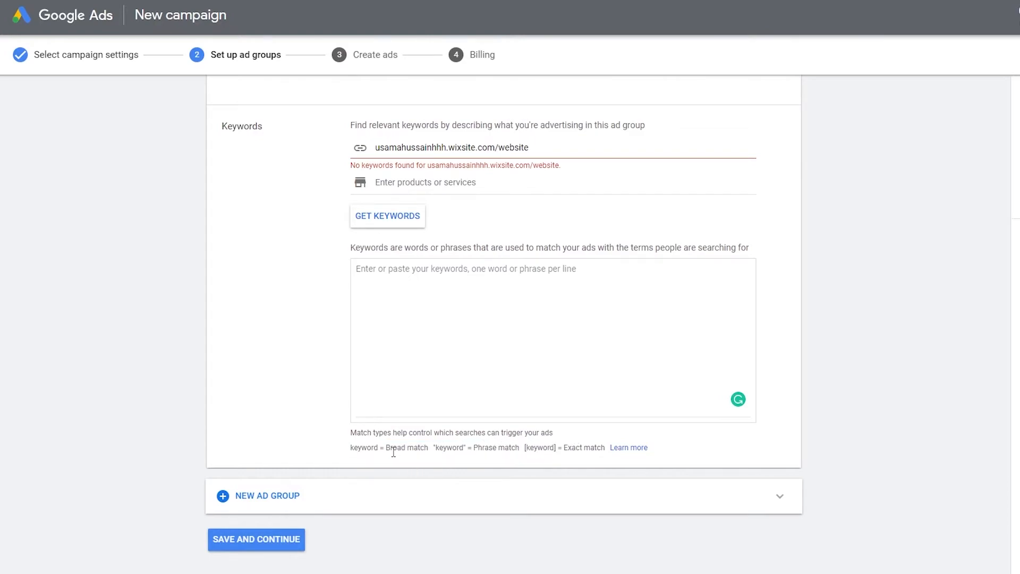
{"action": "left_click_drag", "start_coordinate": [387, 449], "coordinate": [415, 450]}
{"action": "left_click", "coordinate": [353, 446]}
{"action": "left_click_drag", "start_coordinate": [433, 447], "coordinate": [466, 449]}
{"action": "left_click", "coordinate": [526, 449]}
{"action": "left_click_drag", "start_coordinate": [526, 450], "coordinate": [555, 450]}
- Enter "marketing agency" without punctuation as a broad match keyword for the ad group
{"action": "left_click", "coordinate": [419, 381]}
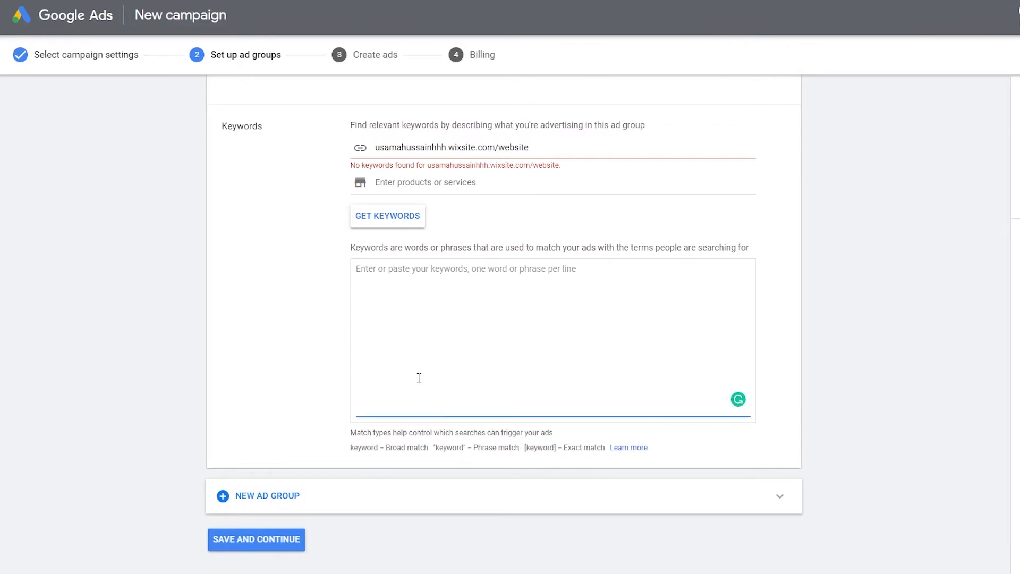
{"action": "type", "text": "marketing agency"}
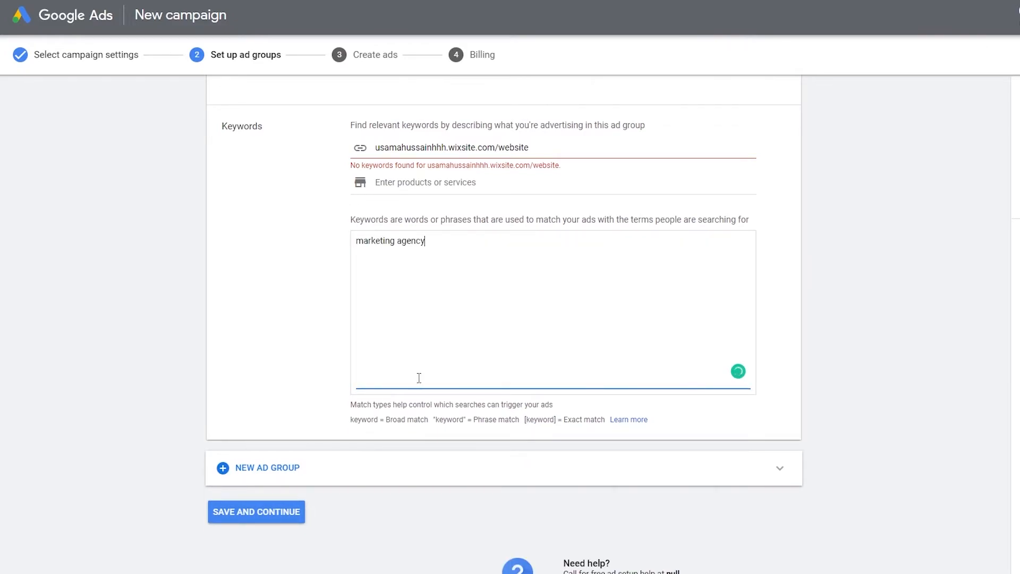
{"action": "left_click_drag", "start_coordinate": [386, 420], "coordinate": [420, 423]}
{"action": "left_click", "coordinate": [436, 261]}
{"action": "type", "text": "in new york"}
{"action": "left_click_drag", "start_coordinate": [489, 241], "coordinate": [434, 240]}
{"action": "key", "text": "BackSpace"}
{"action": "key", "text": "BackSpace"}
{"action": "key", "text": "BackSpace"}
{"action": "key", "text": "BackSpace"}
{"action": "key", "text": "BackSpace"}
- Add the phrase match keyword "marketing agency in new york" in quotation marks on the second line
{"action": "left_click_drag", "start_coordinate": [434, 420], "coordinate": [471, 424]}
{"action": "left_click", "coordinate": [451, 250]}
{"action": "type", "text": "\"marketing agency in new york"}
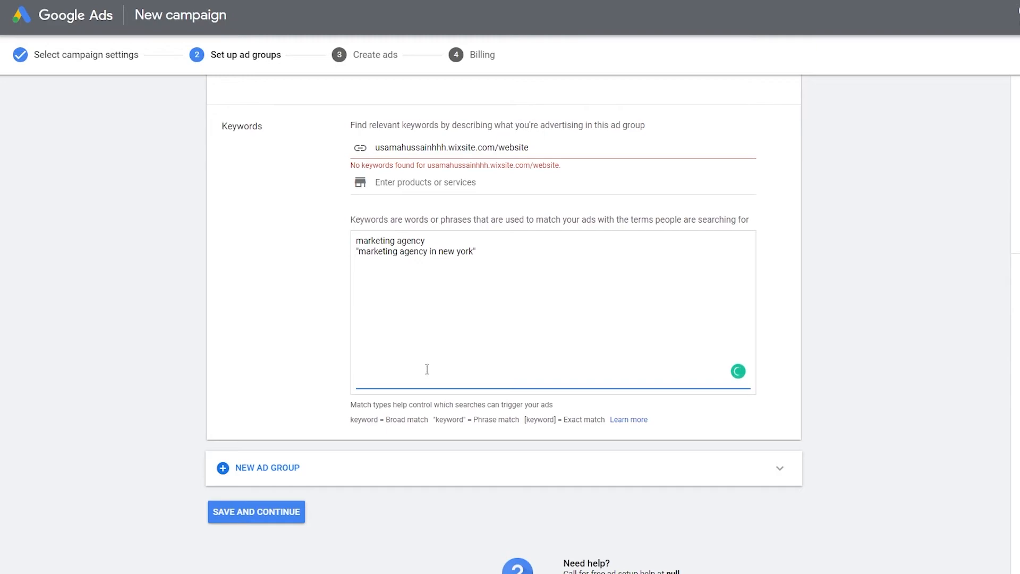
- Reuse the phrase keyword's text to add the exact match keyword [marketing agency in new york] on the third line
{"action": "left_click_drag", "start_coordinate": [359, 256], "coordinate": [474, 254]}
{"action": "key", "text": "ctrl+c"}
{"action": "left_click", "coordinate": [484, 258]}
{"action": "left_click_drag", "start_coordinate": [516, 420], "coordinate": [432, 426]}
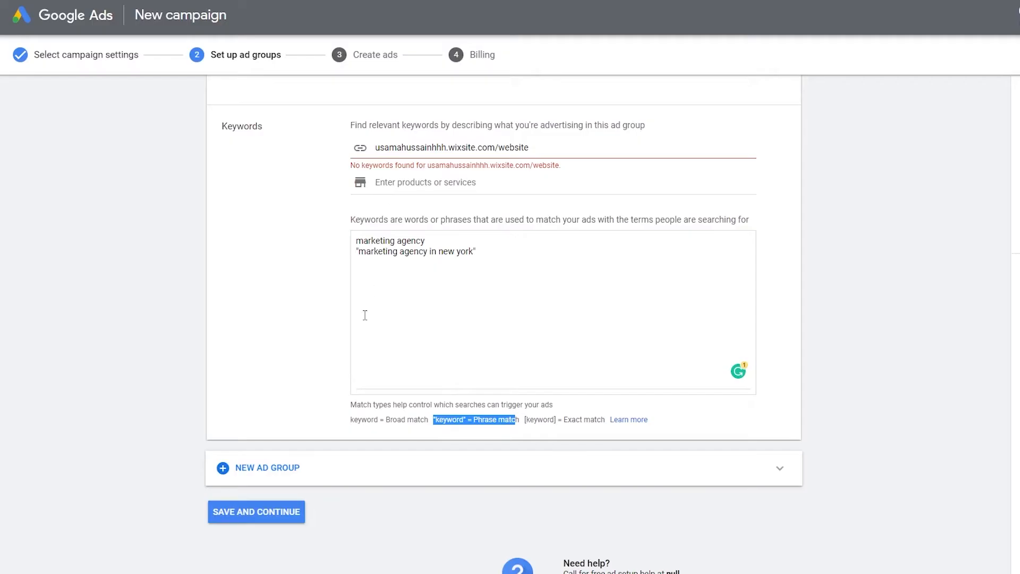
{"action": "left_click", "coordinate": [522, 293]}
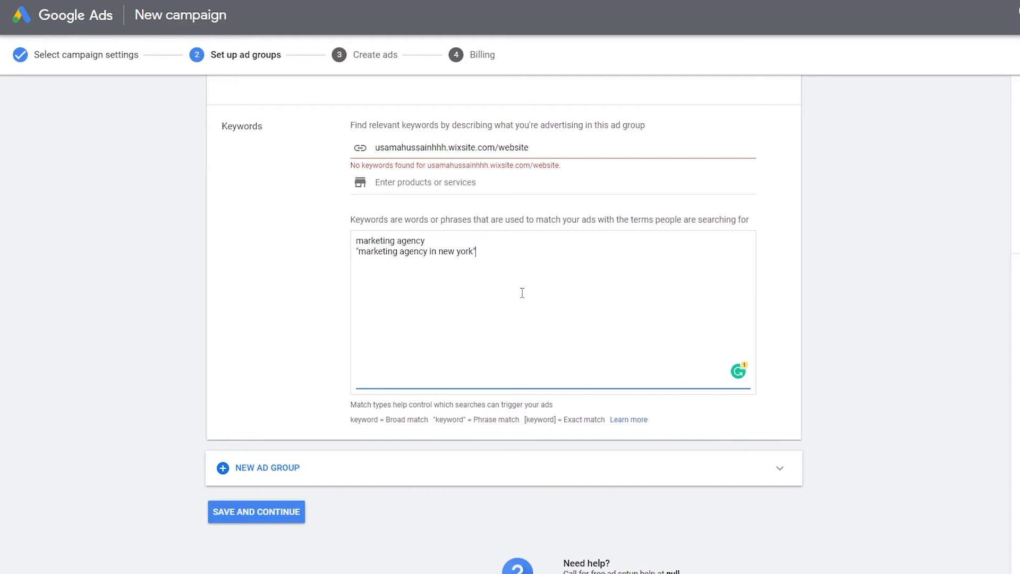
{"action": "type", "text": "["}
{"action": "key", "text": "ctrl+v"}
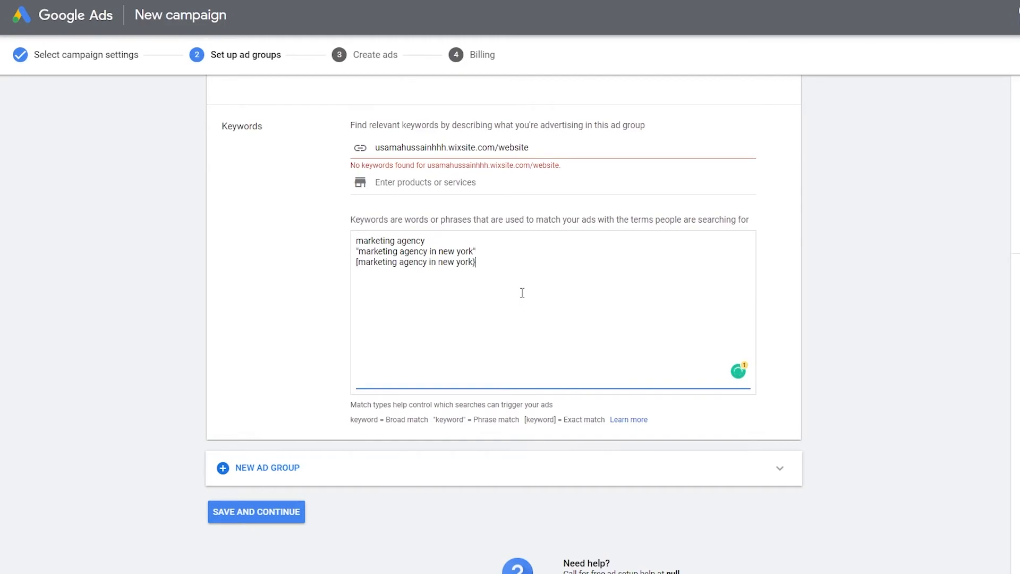
{"action": "left_click_drag", "start_coordinate": [564, 420], "coordinate": [610, 429]}
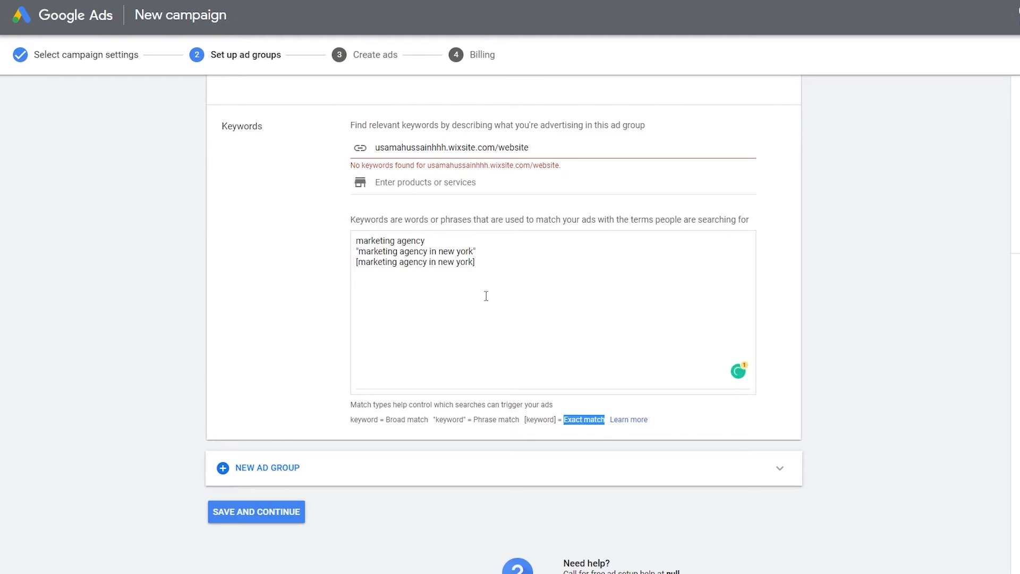
{"action": "left_click_drag", "start_coordinate": [357, 263], "coordinate": [474, 264]}
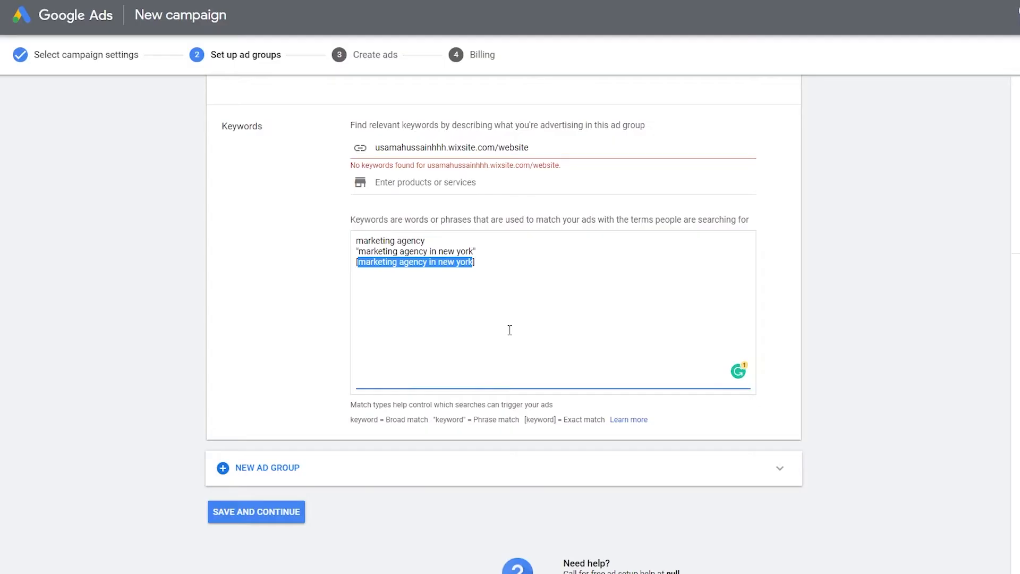
{"action": "left_click", "coordinate": [510, 303]}
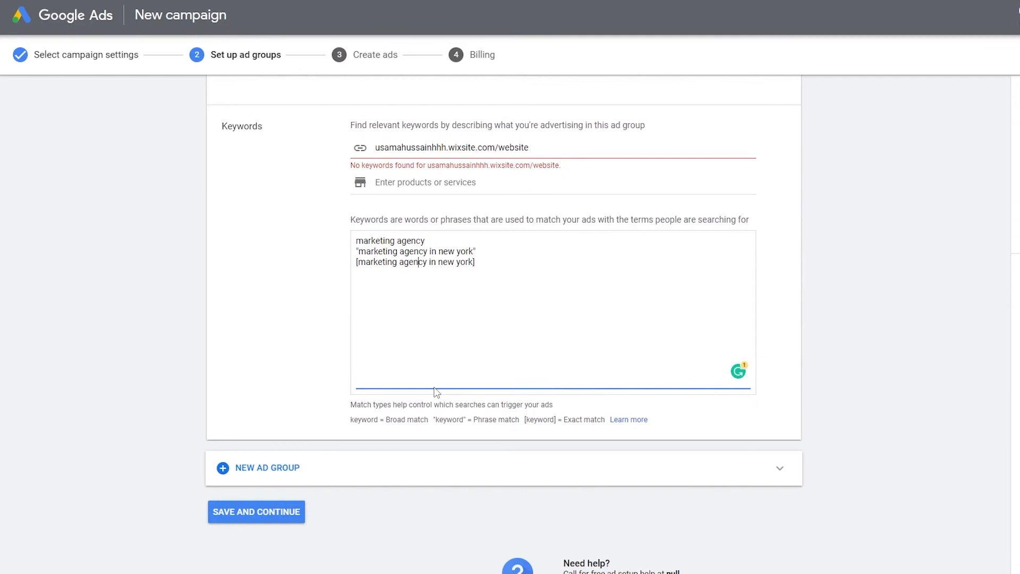
- Save the ad group with its keywords and continue to ad creation
{"action": "scroll", "coordinate": [592, 269], "scroll_direction": "up", "scroll_amount": 1}
{"action": "scroll", "coordinate": [609, 269], "scroll_direction": "down", "scroll_amount": 1}
{"action": "left_click", "coordinate": [272, 513]}
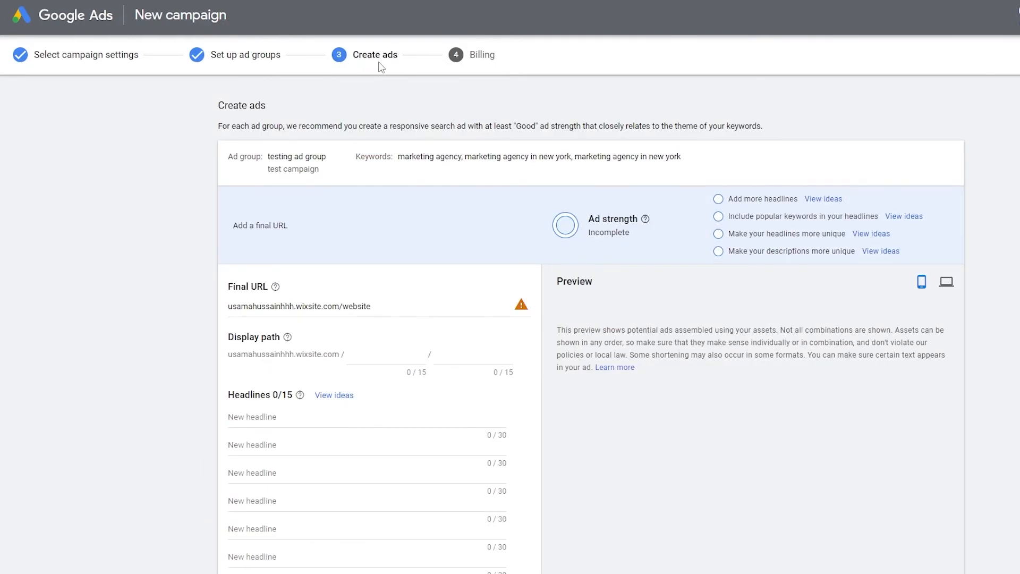
- Review the ad creation form's final URL, display path, headline and description fields and the ad strength indicator
{"action": "scroll", "coordinate": [426, 209], "scroll_direction": "down", "scroll_amount": 3}
{"action": "scroll", "coordinate": [481, 425], "scroll_direction": "up", "scroll_amount": 2}
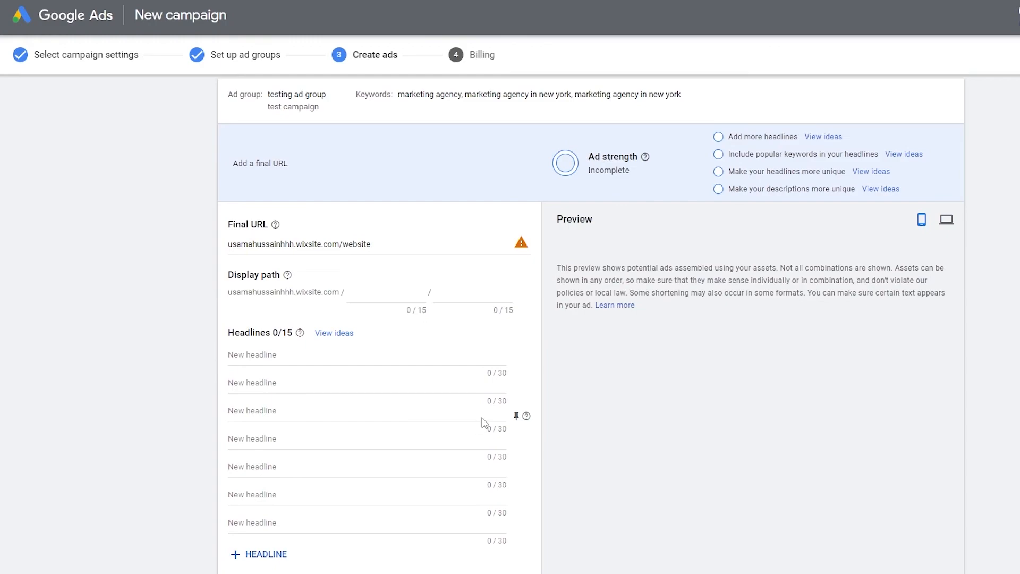
{"action": "scroll", "coordinate": [543, 397], "scroll_direction": "up", "scroll_amount": 1}
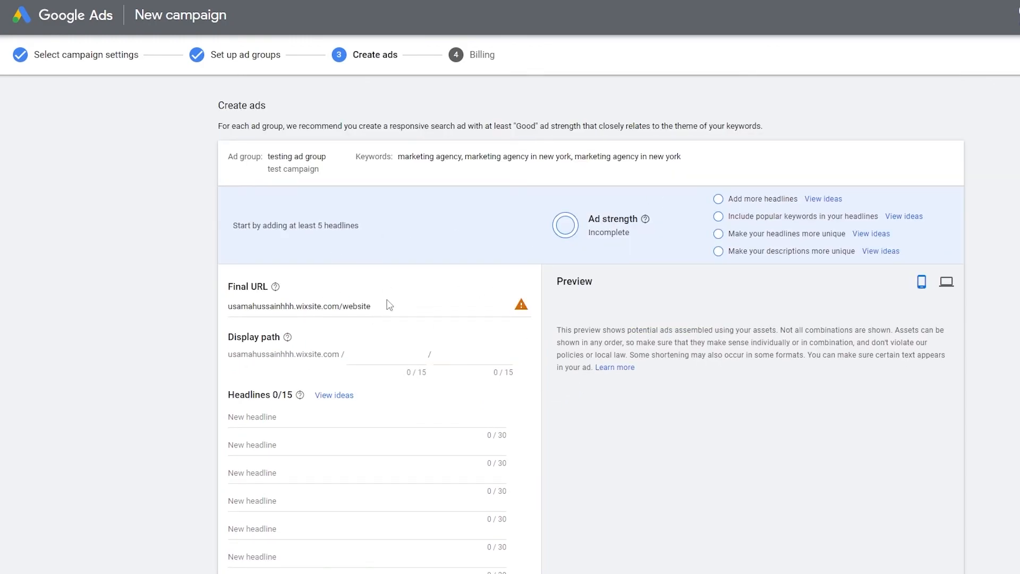
{"action": "scroll", "coordinate": [390, 305], "scroll_direction": "down", "scroll_amount": 1}
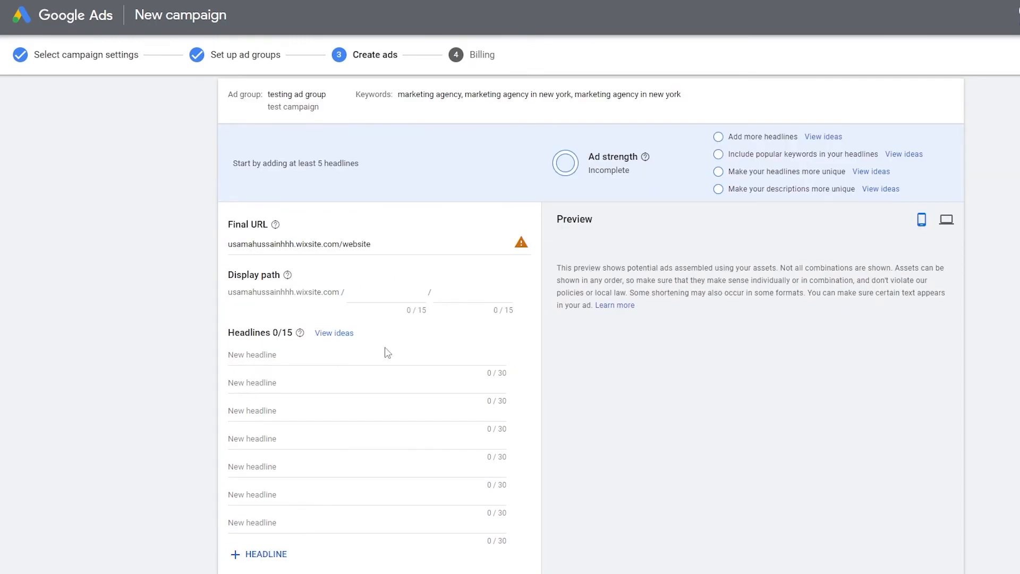
{"action": "scroll", "coordinate": [283, 405], "scroll_direction": "down", "scroll_amount": 2}
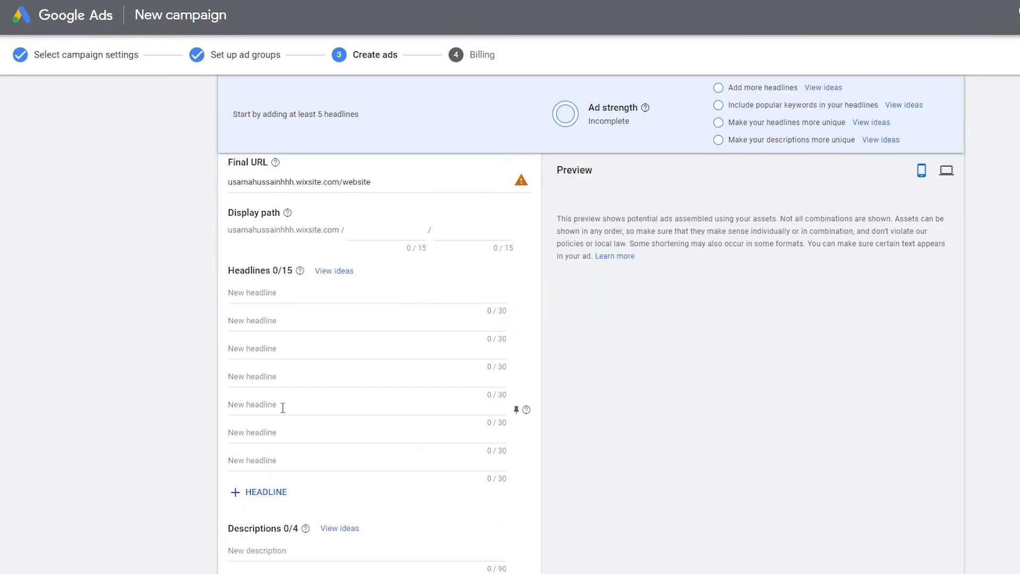
{"action": "scroll", "coordinate": [275, 280], "scroll_direction": "down", "scroll_amount": 2}
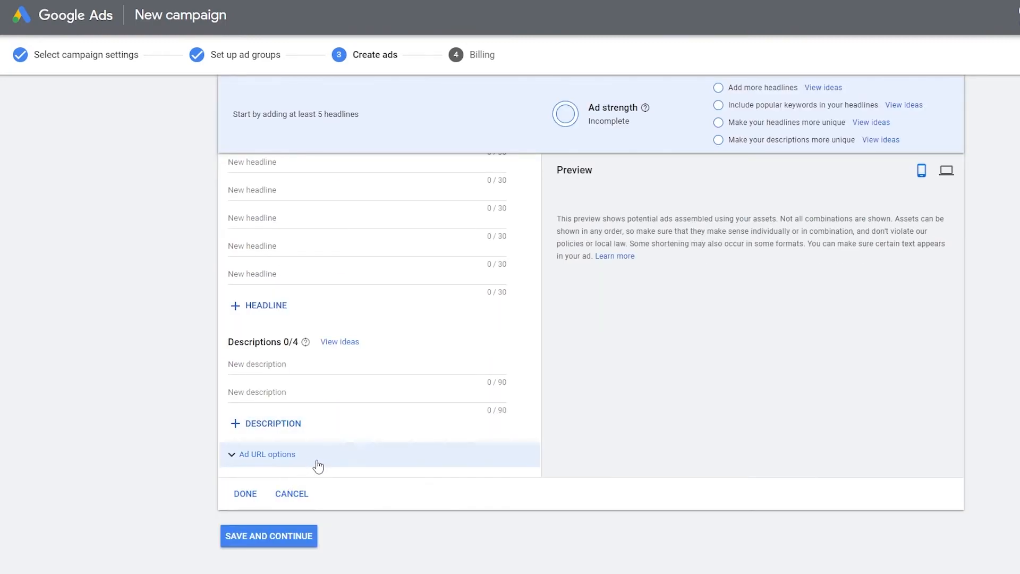
{"action": "scroll", "coordinate": [316, 463], "scroll_direction": "up", "scroll_amount": 3}
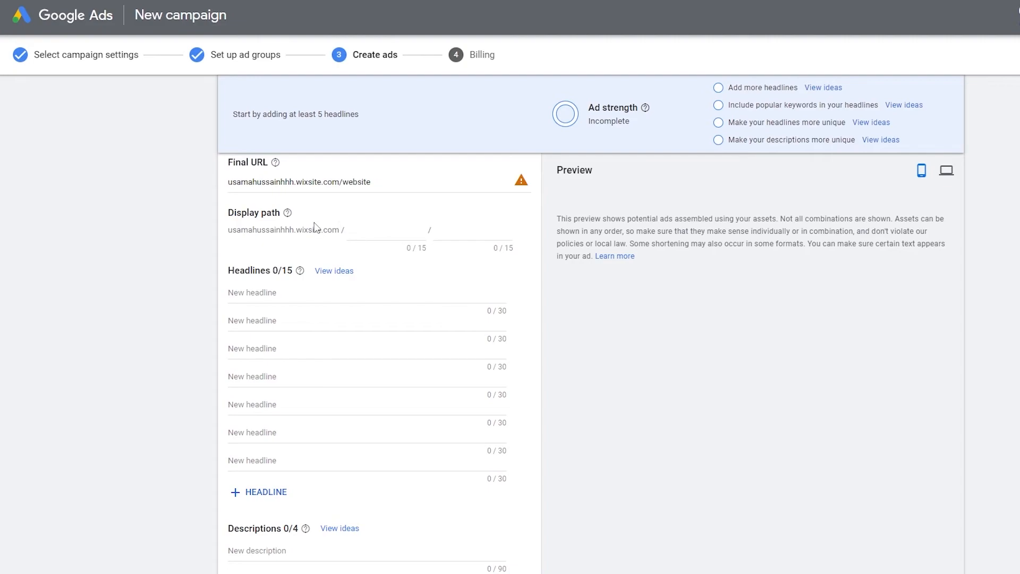
{"action": "scroll", "coordinate": [356, 250], "scroll_direction": "up", "scroll_amount": 1}
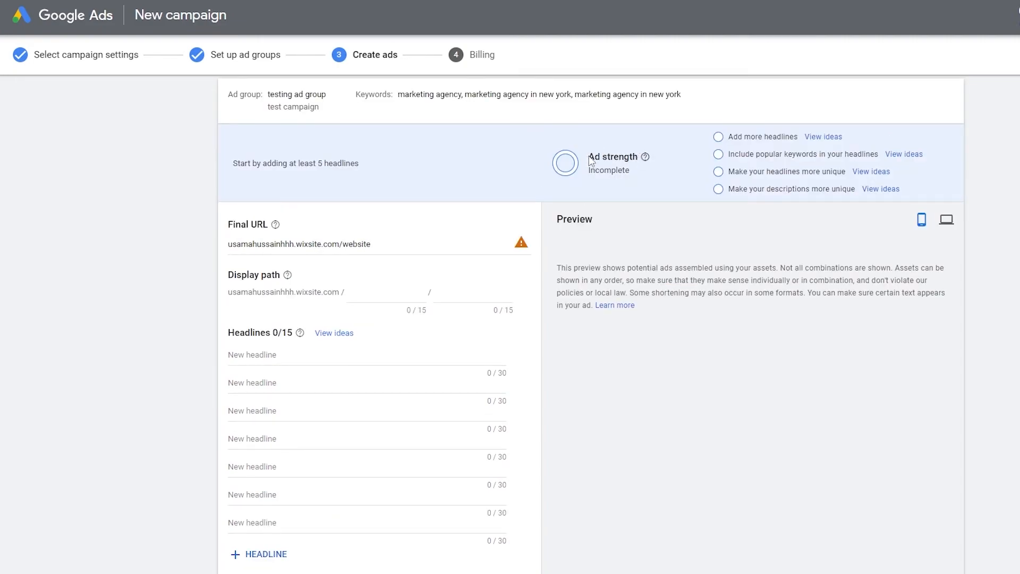
{"action": "left_click_drag", "start_coordinate": [590, 161], "coordinate": [634, 157]}
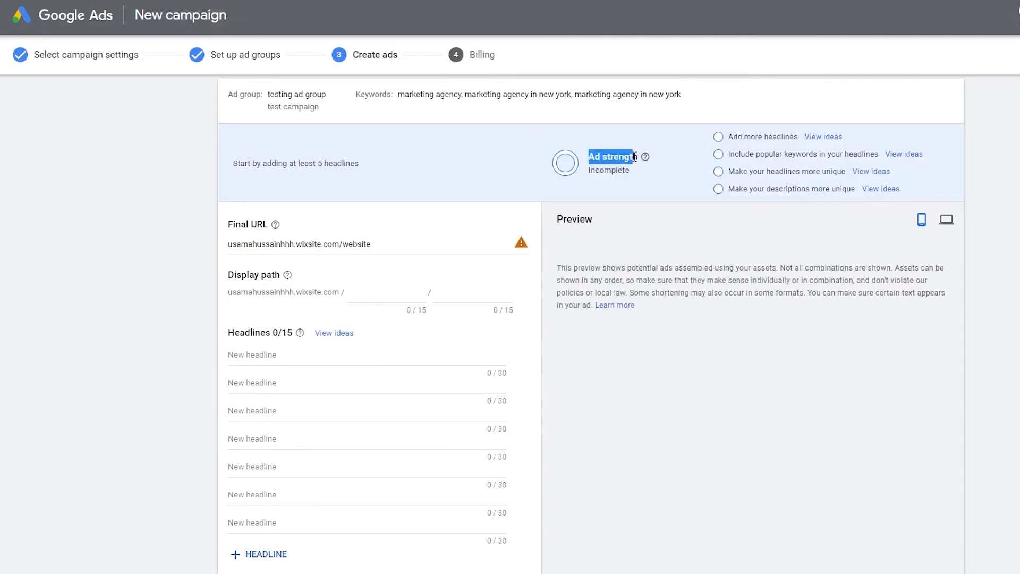
{"action": "left_click", "coordinate": [600, 187]}
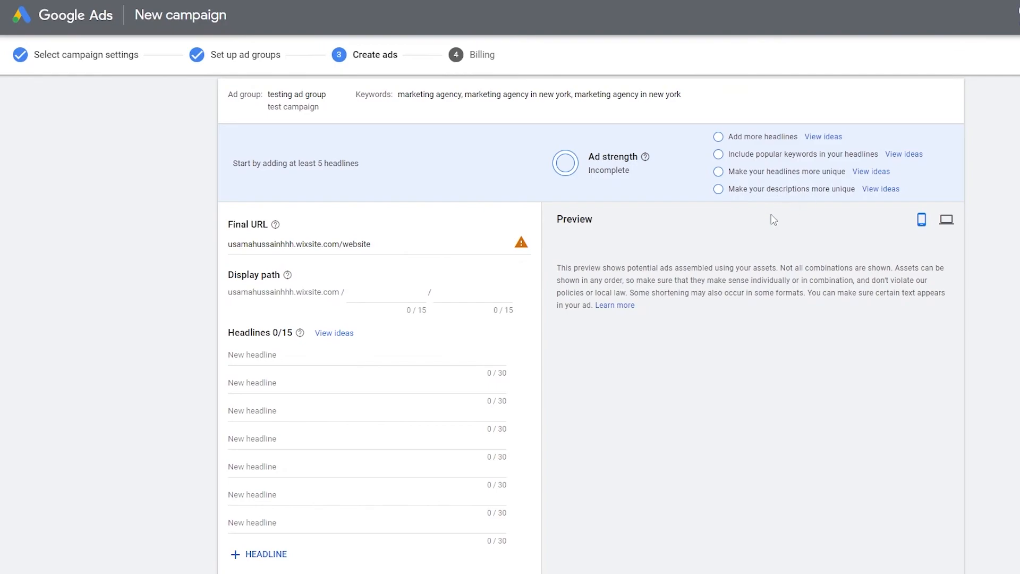
- Enter the ad headlines "marketing agency", "great marketing agency" and "marketing agency in new york"
{"action": "scroll", "coordinate": [287, 351], "scroll_direction": "down", "scroll_amount": 1}
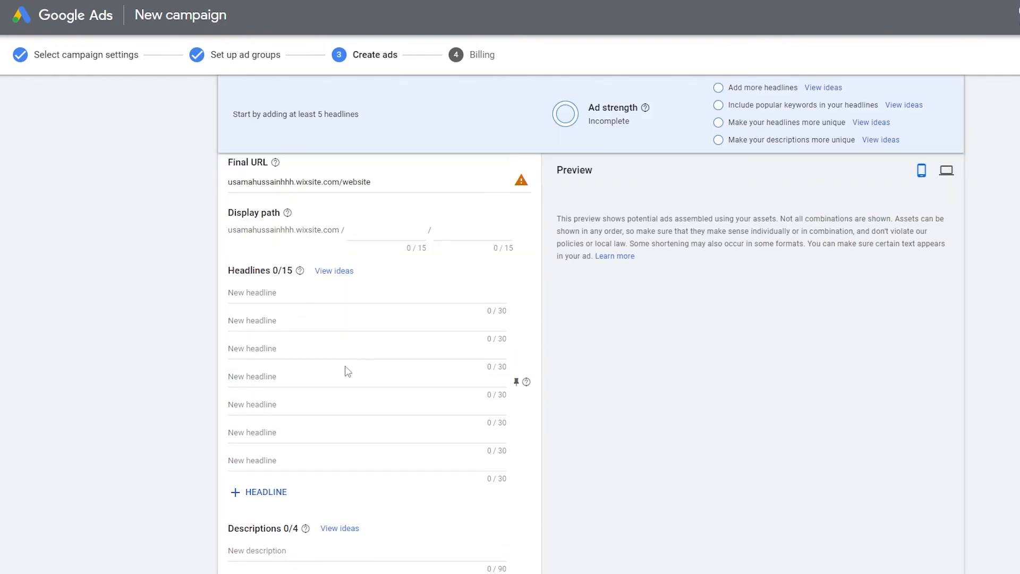
{"action": "left_click", "coordinate": [295, 291]}
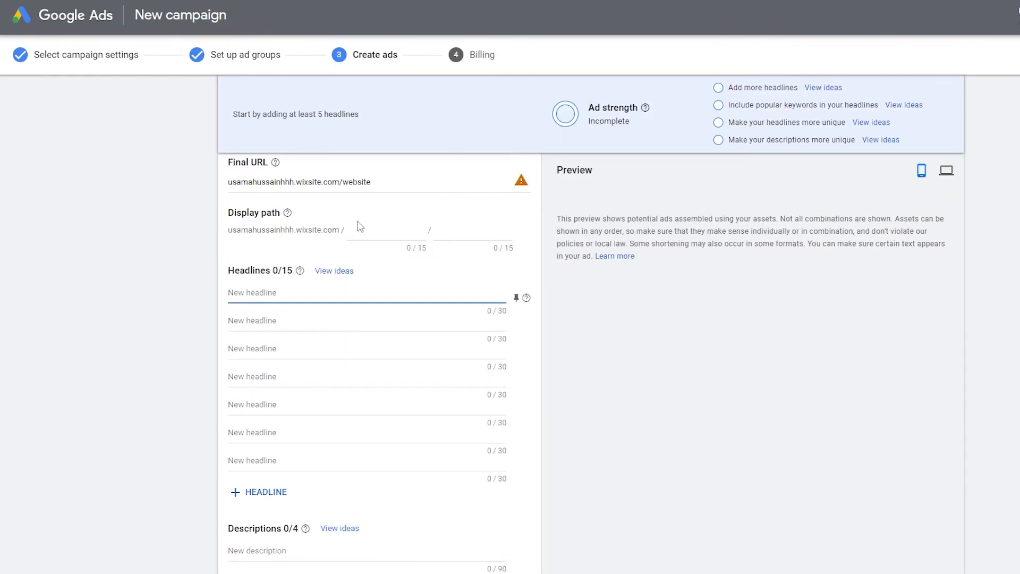
{"action": "left_click", "coordinate": [263, 293]}
{"action": "type", "text": "marketing agency"}
{"action": "left_click", "coordinate": [337, 318]}
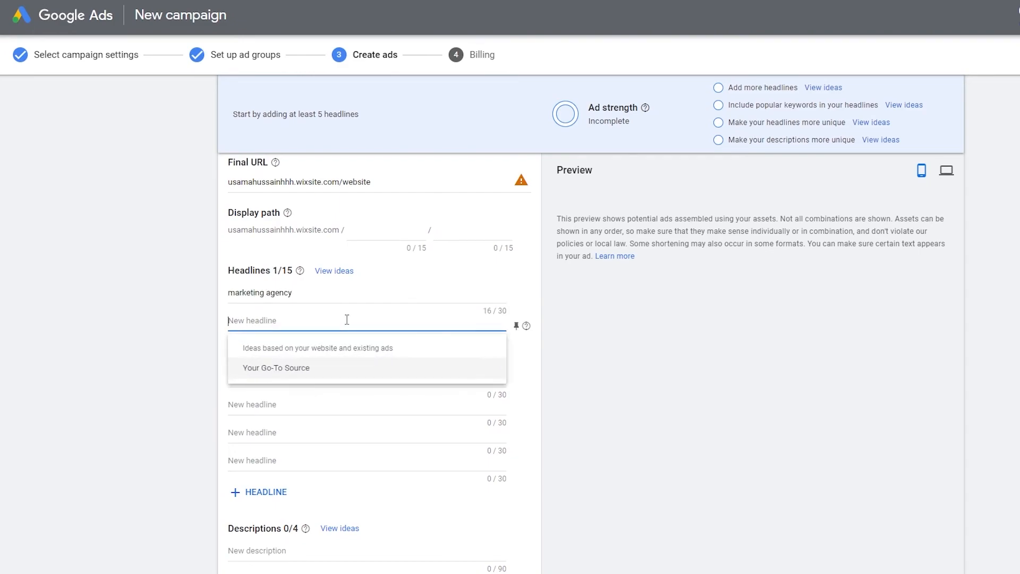
{"action": "type", "text": "great marketing agency"}
{"action": "left_click", "coordinate": [321, 355]}
{"action": "type", "text": "mark"}
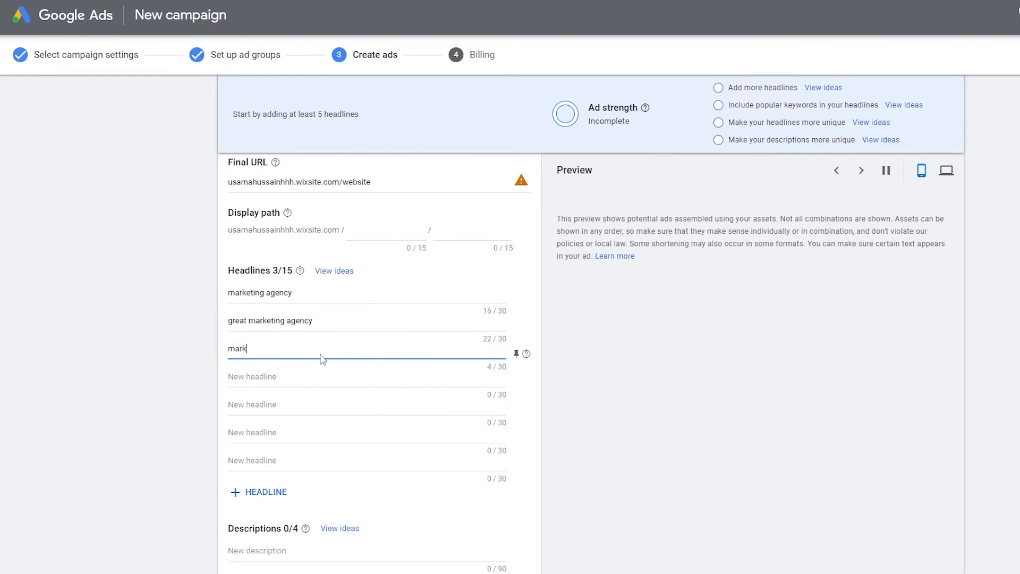
{"action": "type", "text": "eting agency in new york"}
- Examine the ad form's headline and description fields, final URL and ad strength suggestions
{"action": "scroll", "coordinate": [367, 345], "scroll_direction": "down", "scroll_amount": 1}
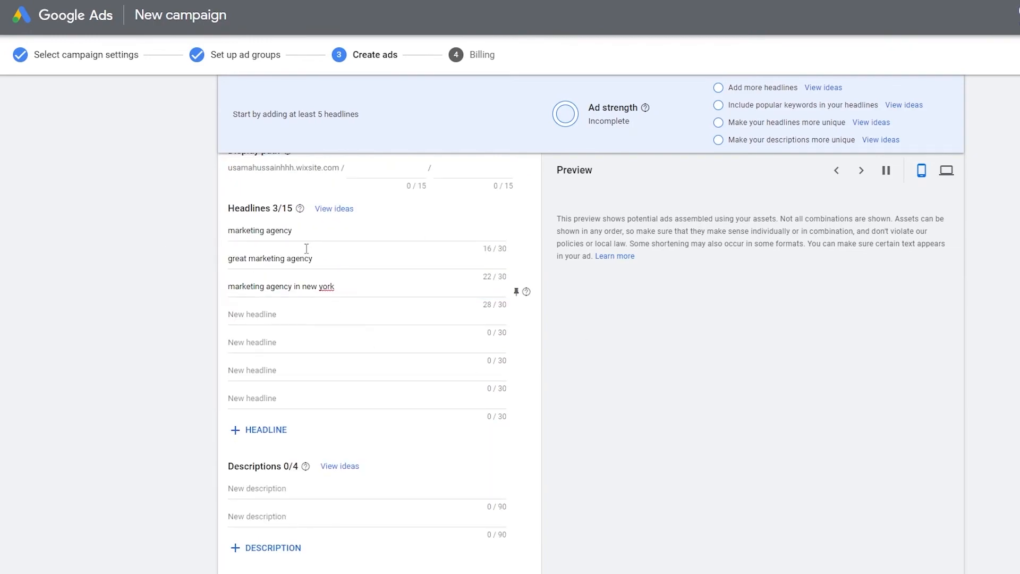
{"action": "scroll", "coordinate": [266, 287], "scroll_direction": "down", "scroll_amount": 2}
{"action": "left_click", "coordinate": [301, 365]}
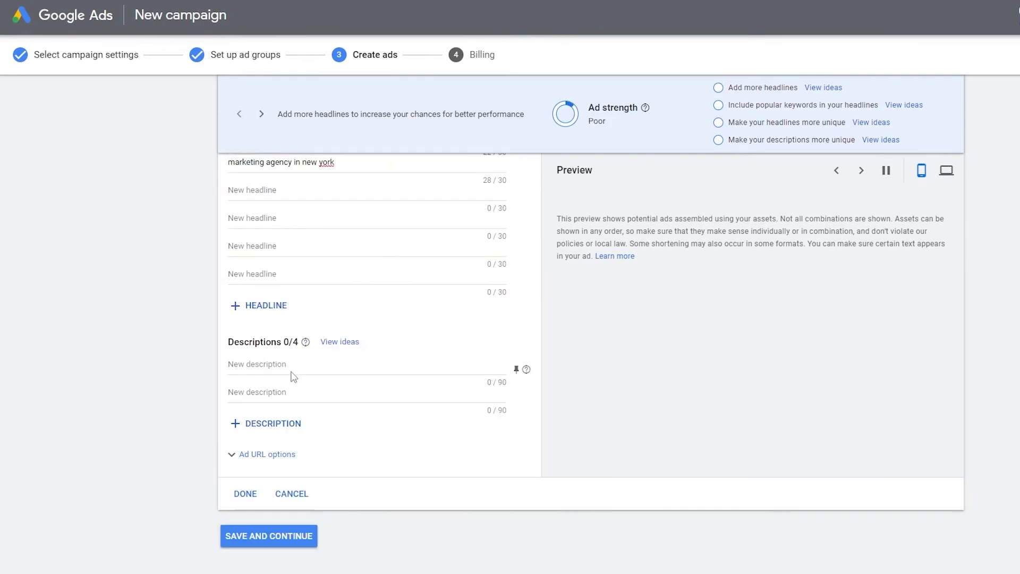
{"action": "scroll", "coordinate": [434, 280], "scroll_direction": "up", "scroll_amount": 2}
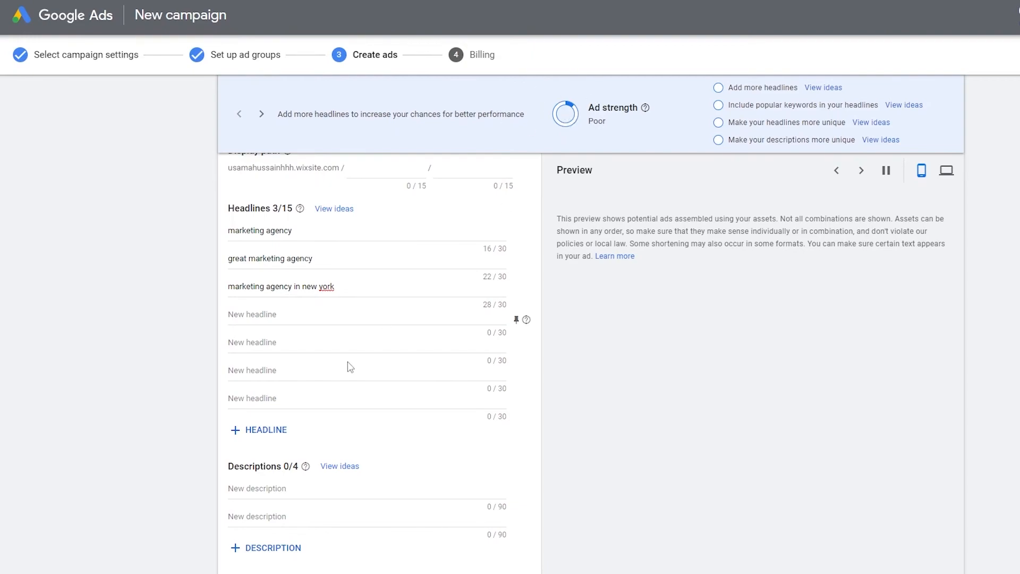
{"action": "scroll", "coordinate": [353, 358], "scroll_direction": "down", "scroll_amount": 2}
{"action": "scroll", "coordinate": [318, 318], "scroll_direction": "down", "scroll_amount": 2}
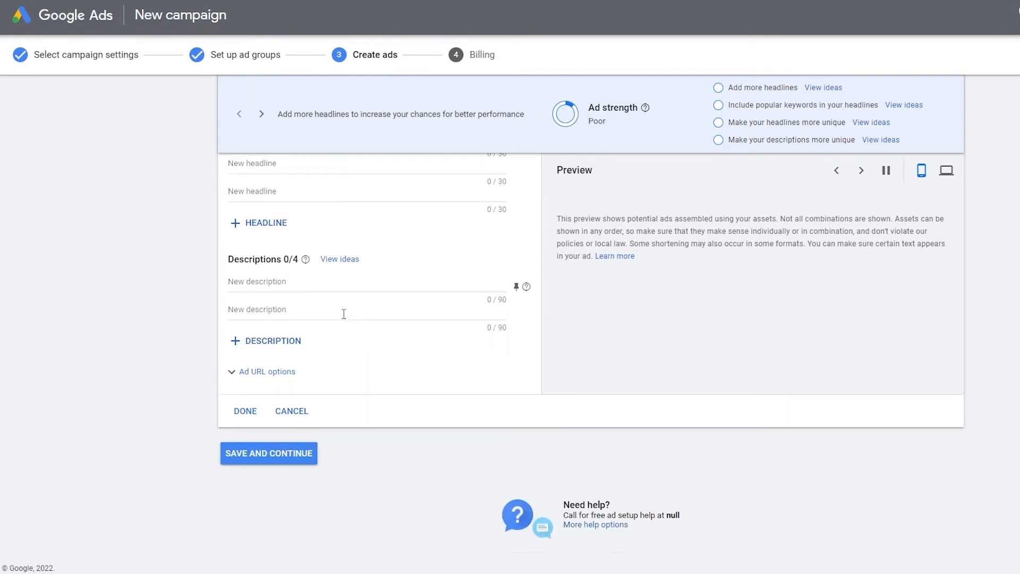
{"action": "scroll", "coordinate": [322, 290], "scroll_direction": "up", "scroll_amount": 1}
{"action": "scroll", "coordinate": [325, 285], "scroll_direction": "up", "scroll_amount": 3}
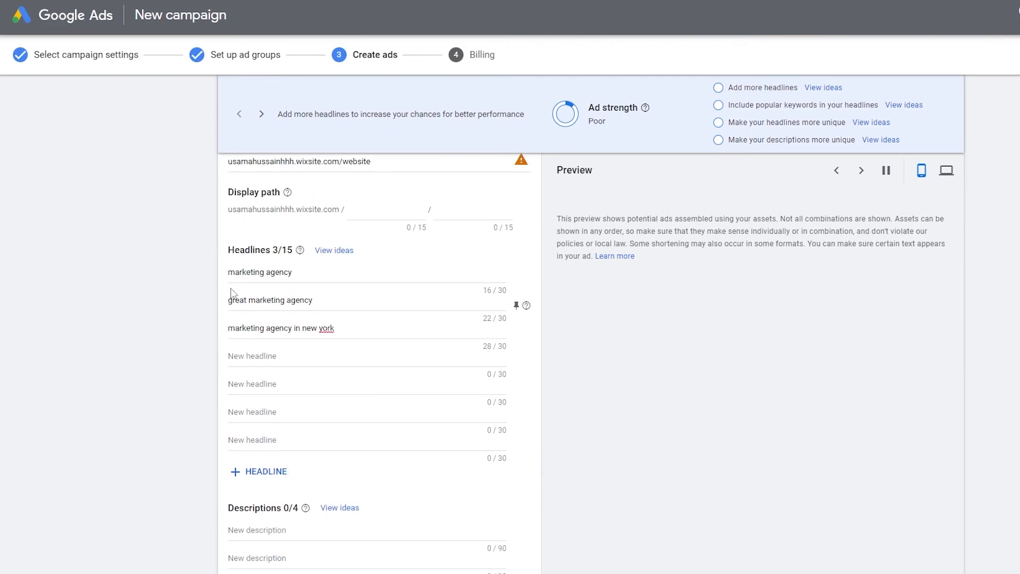
{"action": "scroll", "coordinate": [327, 330], "scroll_direction": "up", "scroll_amount": 3}
{"action": "scroll", "coordinate": [328, 373], "scroll_direction": "down", "scroll_amount": 3}
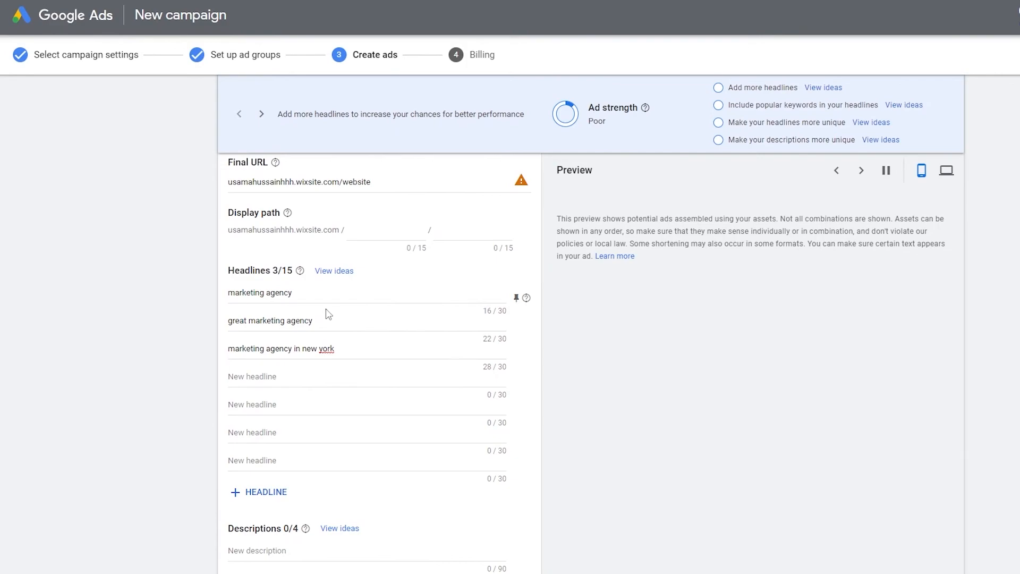
{"action": "scroll", "coordinate": [327, 314], "scroll_direction": "down", "scroll_amount": 5}
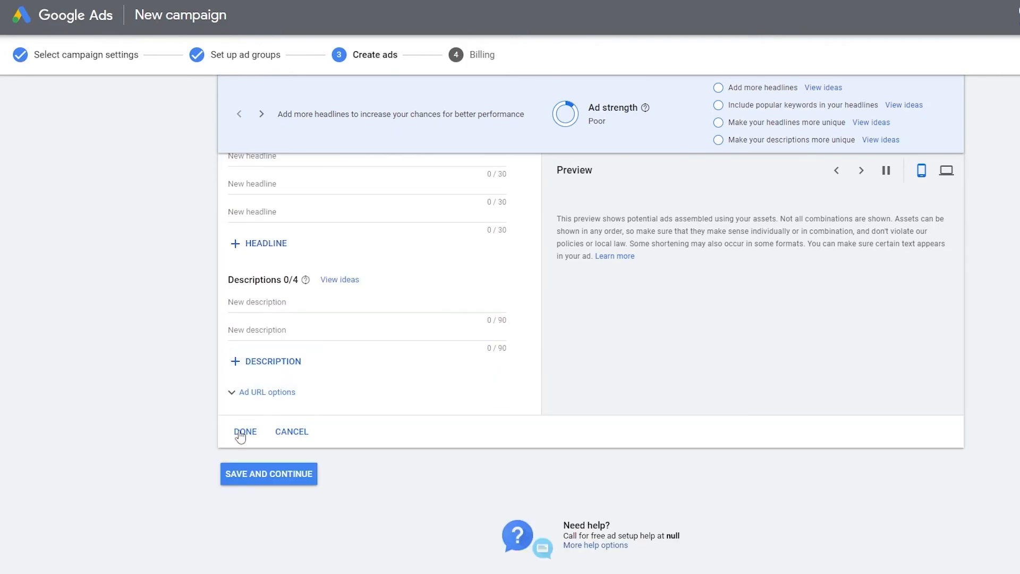
- Add the headlines "best marketing agency in new york" and "popular marketing agency" plus two descriptions, and try to save the ad
{"action": "left_click", "coordinate": [299, 481]}
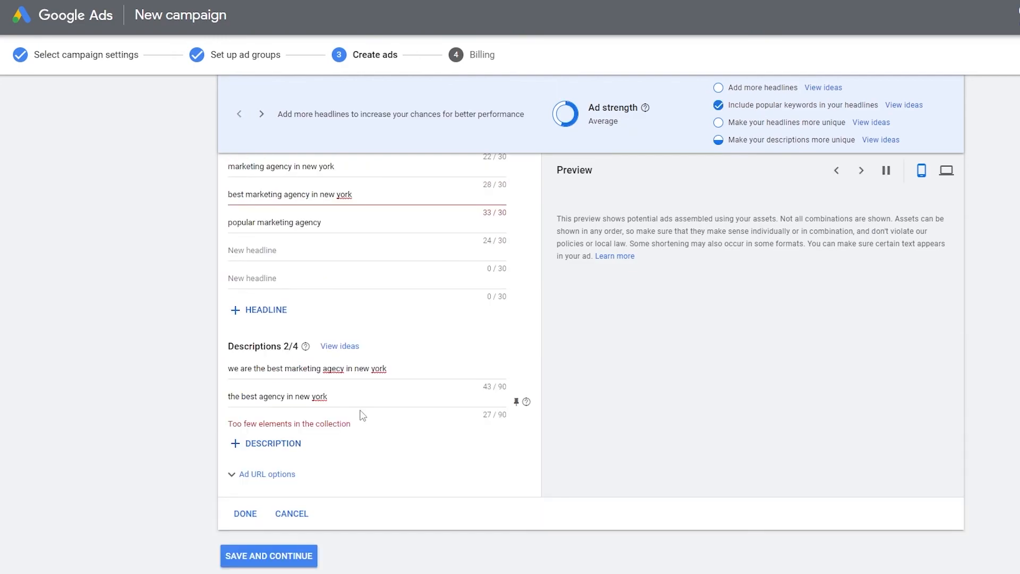
{"action": "scroll", "coordinate": [361, 414], "scroll_direction": "up", "scroll_amount": 1}
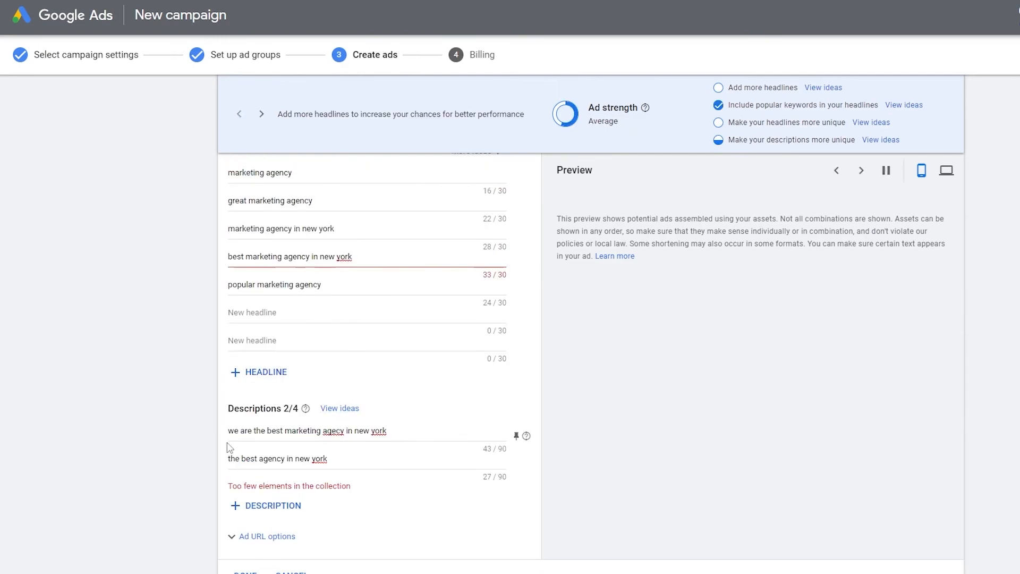
{"action": "scroll", "coordinate": [289, 404], "scroll_direction": "up", "scroll_amount": 1}
{"action": "scroll", "coordinate": [419, 302], "scroll_direction": "up", "scroll_amount": 1}
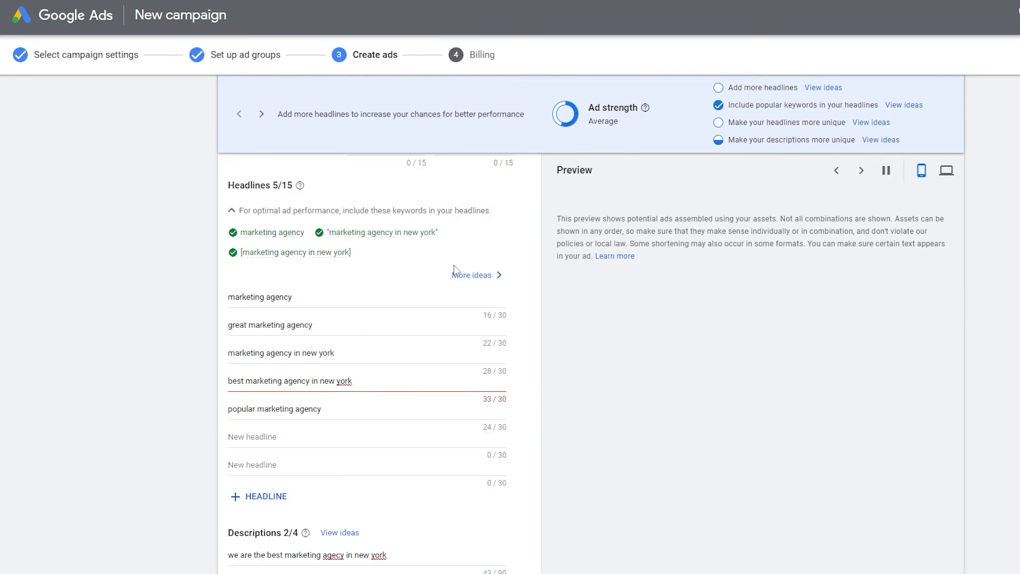
{"action": "scroll", "coordinate": [432, 285], "scroll_direction": "up", "scroll_amount": 1}
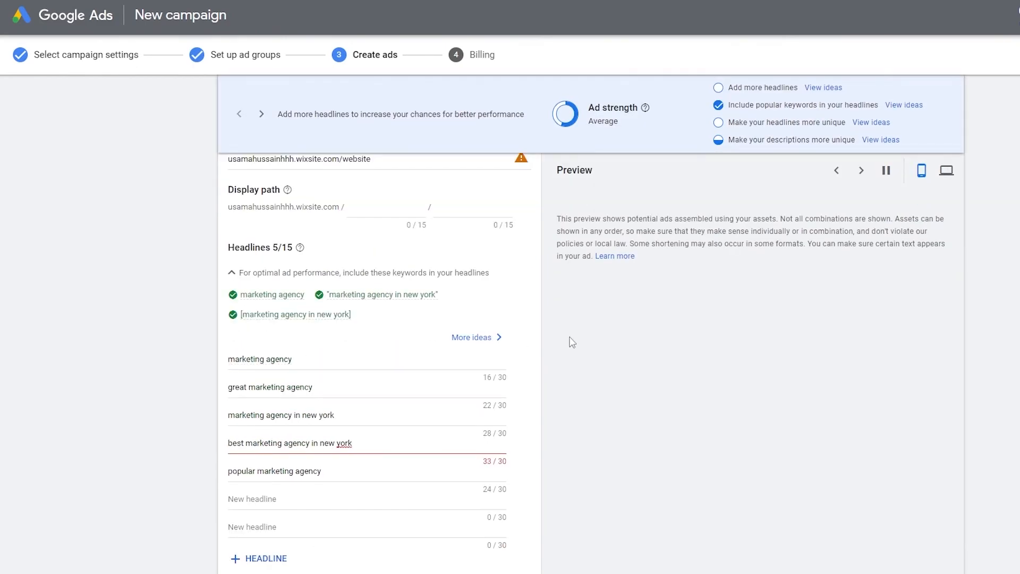
{"action": "scroll", "coordinate": [429, 379], "scroll_direction": "down", "scroll_amount": 2}
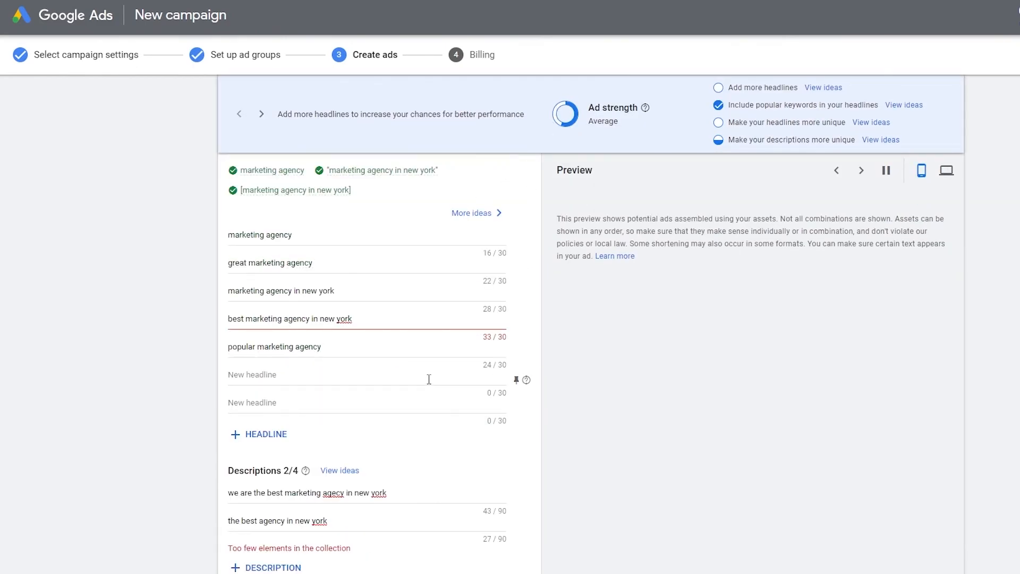
{"action": "scroll", "coordinate": [429, 378], "scroll_direction": "down", "scroll_amount": 4}
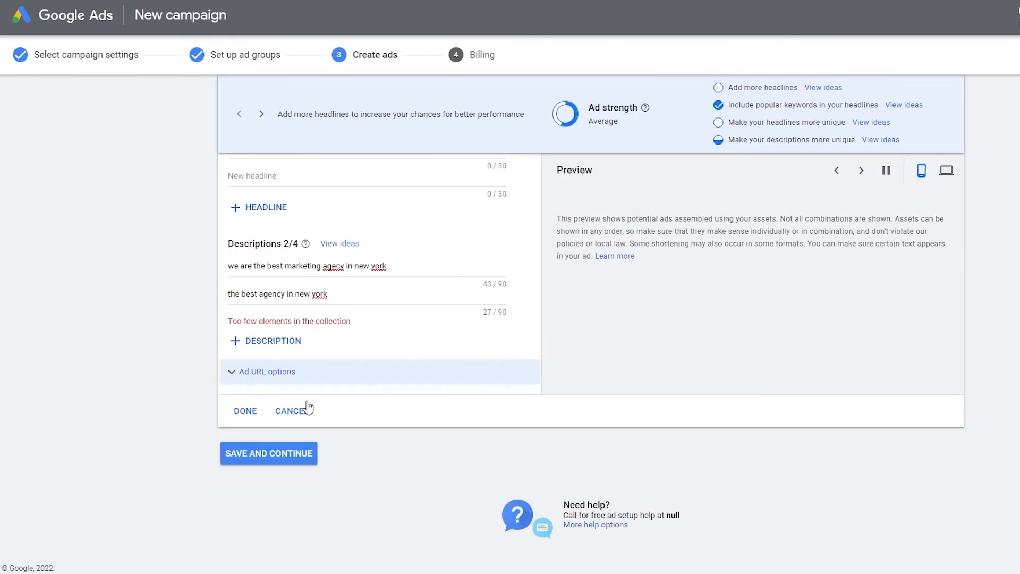
{"action": "left_click", "coordinate": [250, 414]}
{"action": "left_click", "coordinate": [287, 298]}
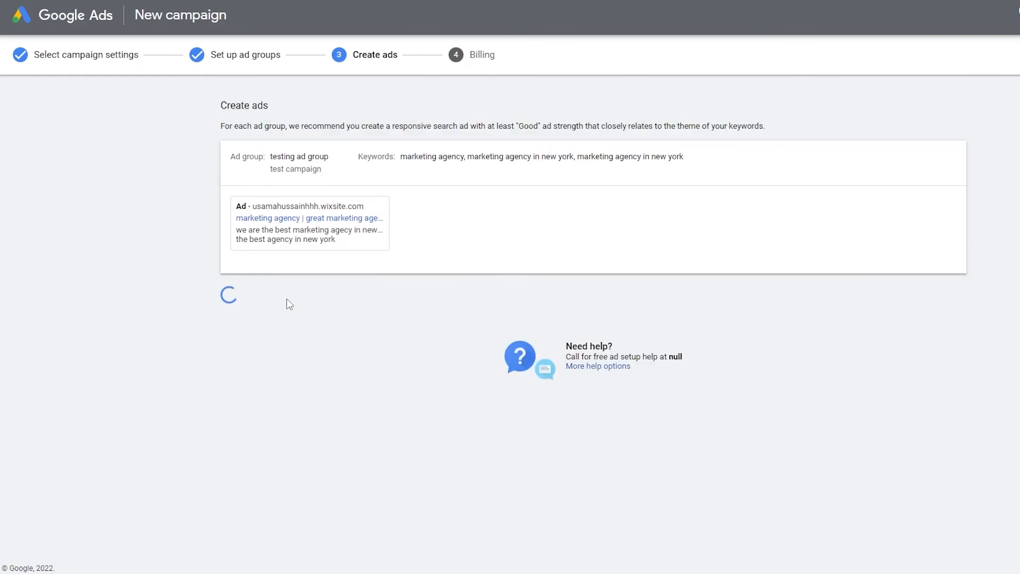
- Reopen the ad, clear the headline "popular marketing agency" and save the ad to continue to billing
{"action": "left_click", "coordinate": [306, 221]}
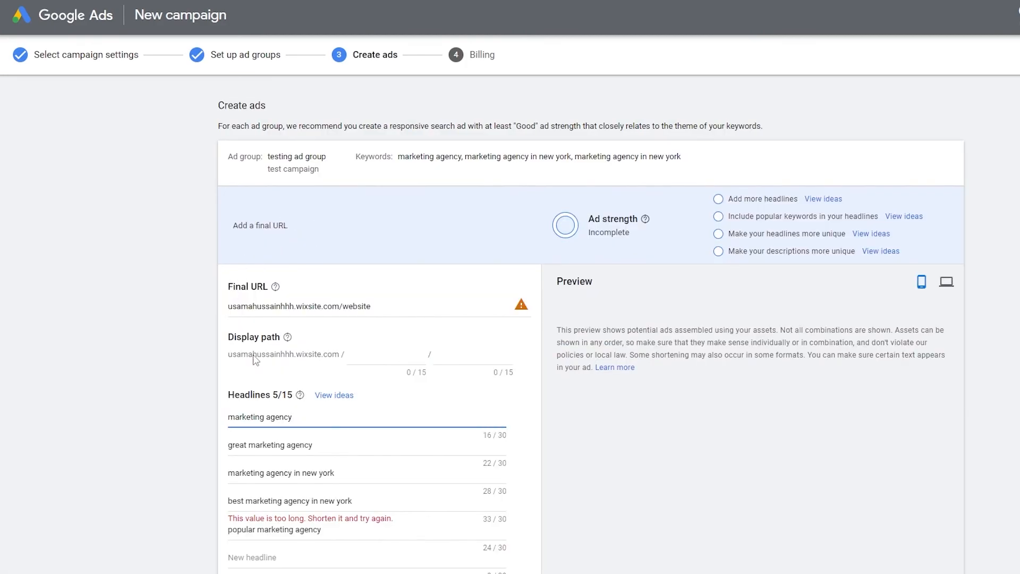
{"action": "scroll", "coordinate": [244, 327], "scroll_direction": "down", "scroll_amount": 4}
{"action": "left_click", "coordinate": [272, 285]}
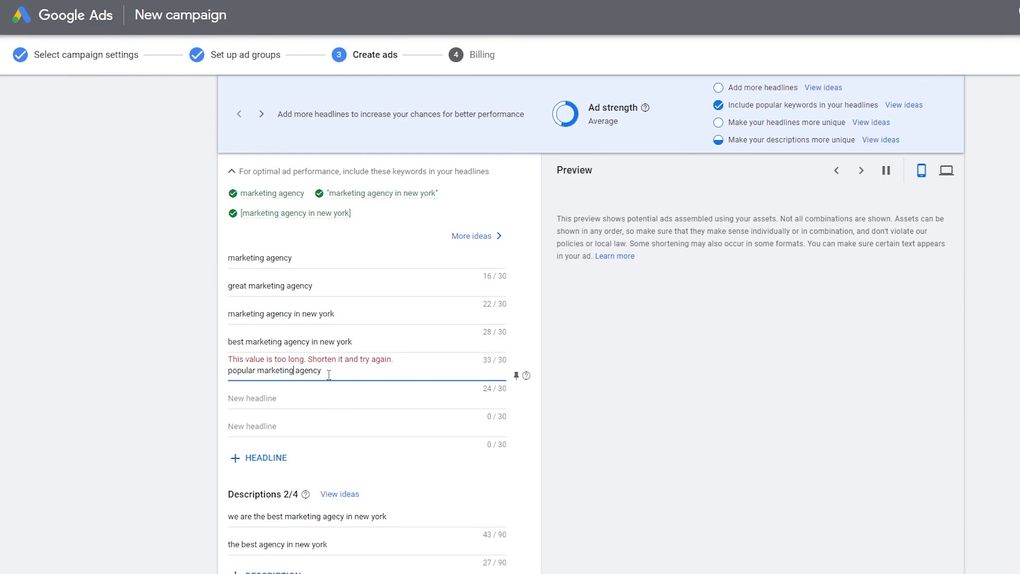
{"action": "left_click_drag", "start_coordinate": [329, 375], "coordinate": [162, 386]}
{"action": "key", "text": "BackSpace"}
{"action": "scroll", "coordinate": [289, 414], "scroll_direction": "down", "scroll_amount": 3}
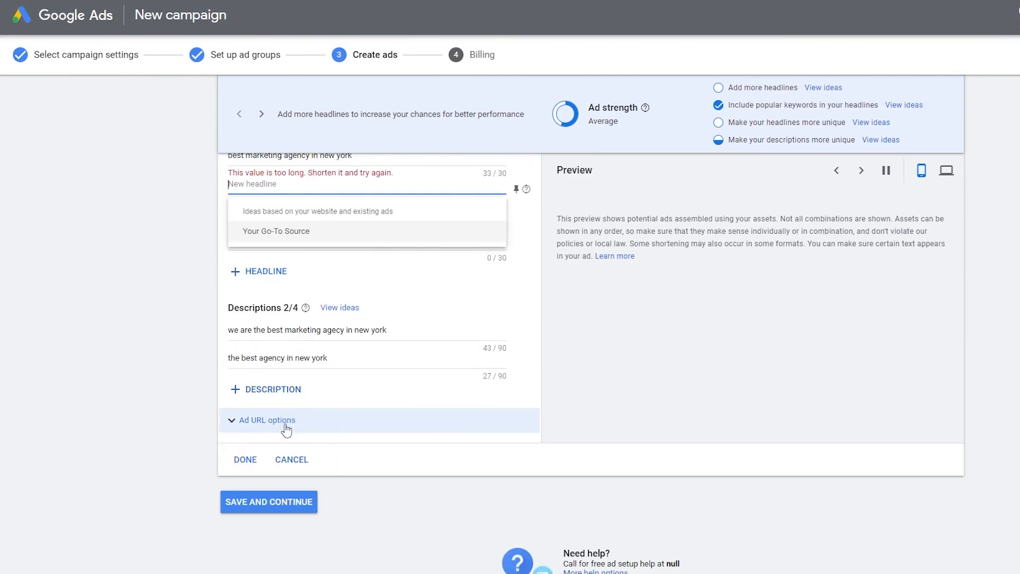
{"action": "left_click", "coordinate": [268, 494]}
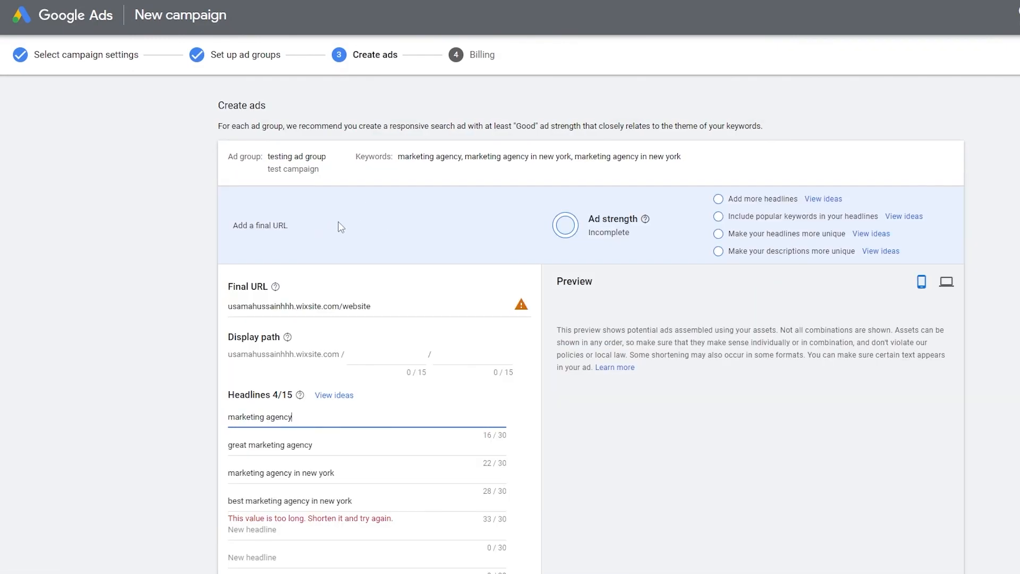
{"action": "scroll", "coordinate": [332, 332], "scroll_direction": "down", "scroll_amount": 2}
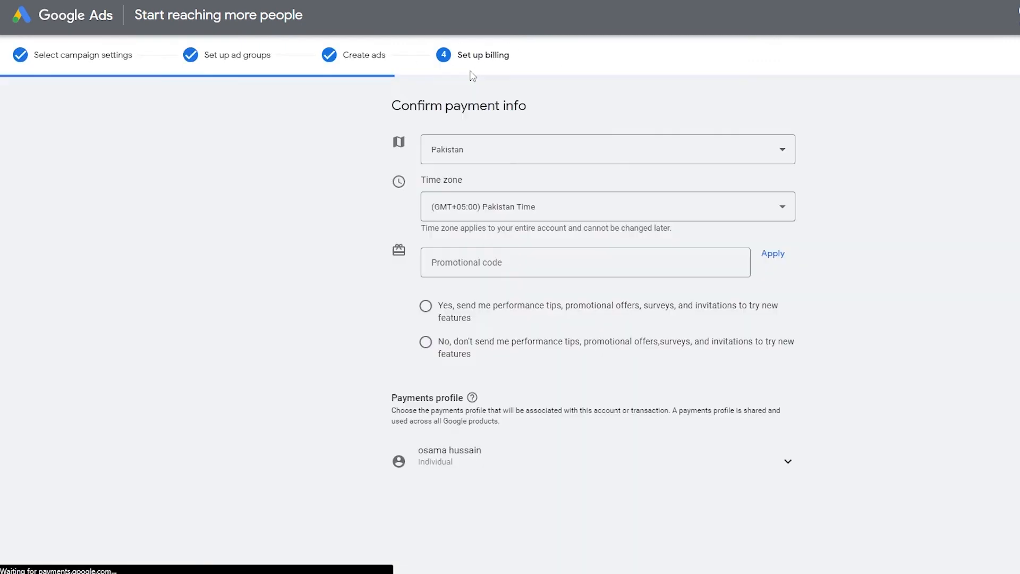
- Try to submit the payment info and review the country, time zone, promotional code, payments profile and payment method
{"action": "scroll", "coordinate": [473, 154], "scroll_direction": "down", "scroll_amount": 5}
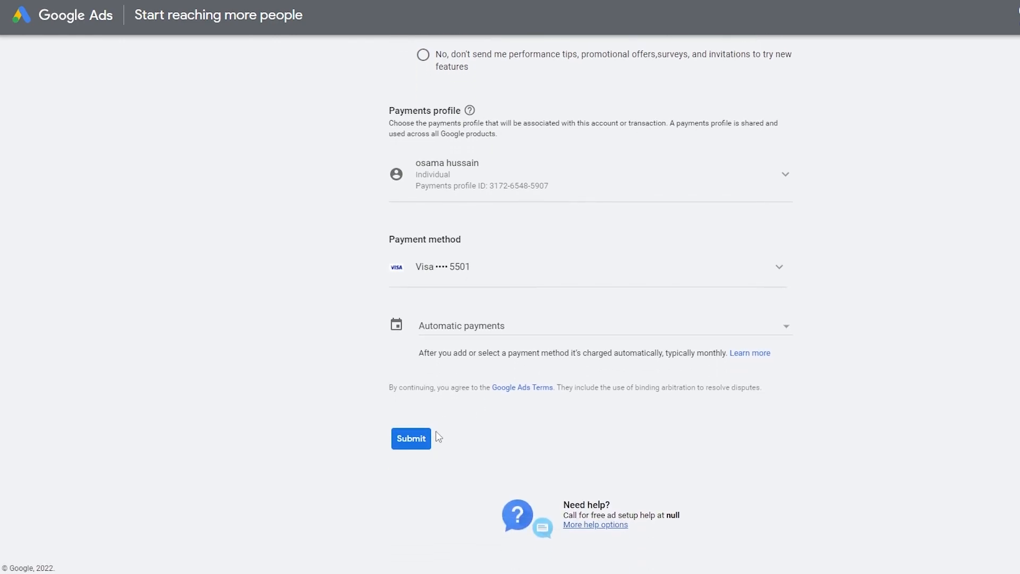
{"action": "left_click", "coordinate": [411, 439]}
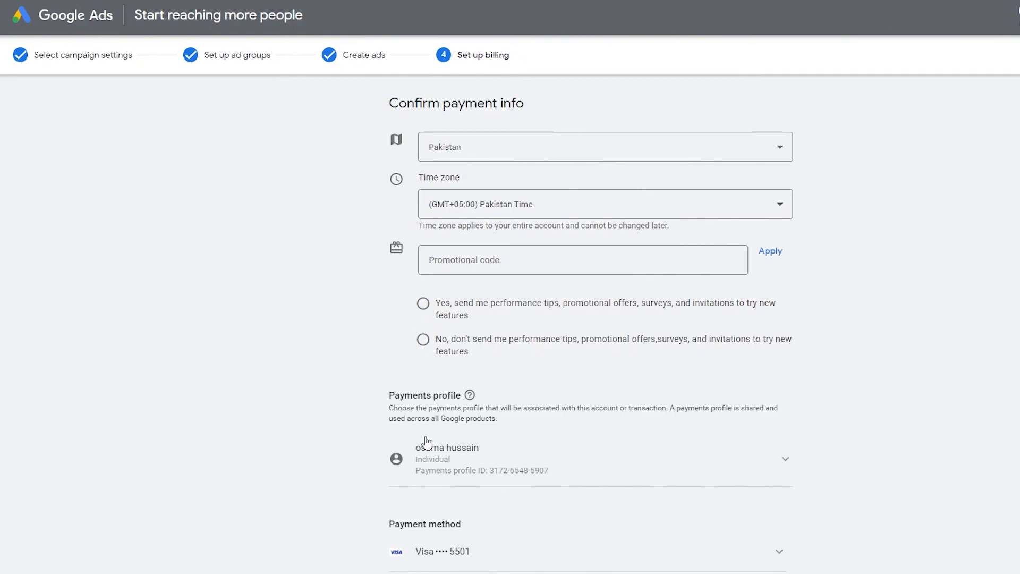
{"action": "scroll", "coordinate": [421, 454], "scroll_direction": "down", "scroll_amount": 1}
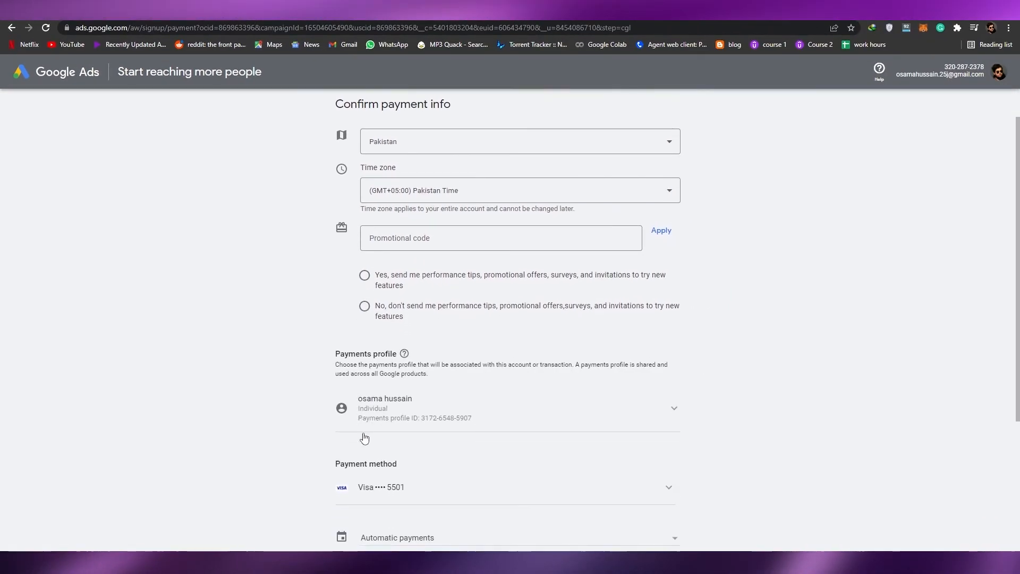
{"action": "scroll", "coordinate": [364, 438], "scroll_direction": "down", "scroll_amount": 1}
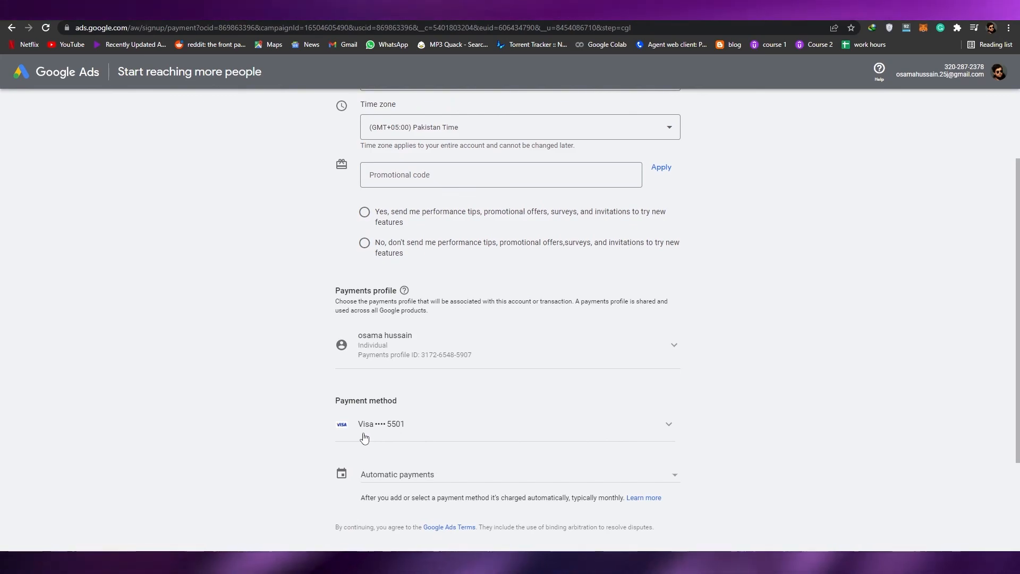
{"action": "scroll", "coordinate": [364, 437], "scroll_direction": "up", "scroll_amount": 1}
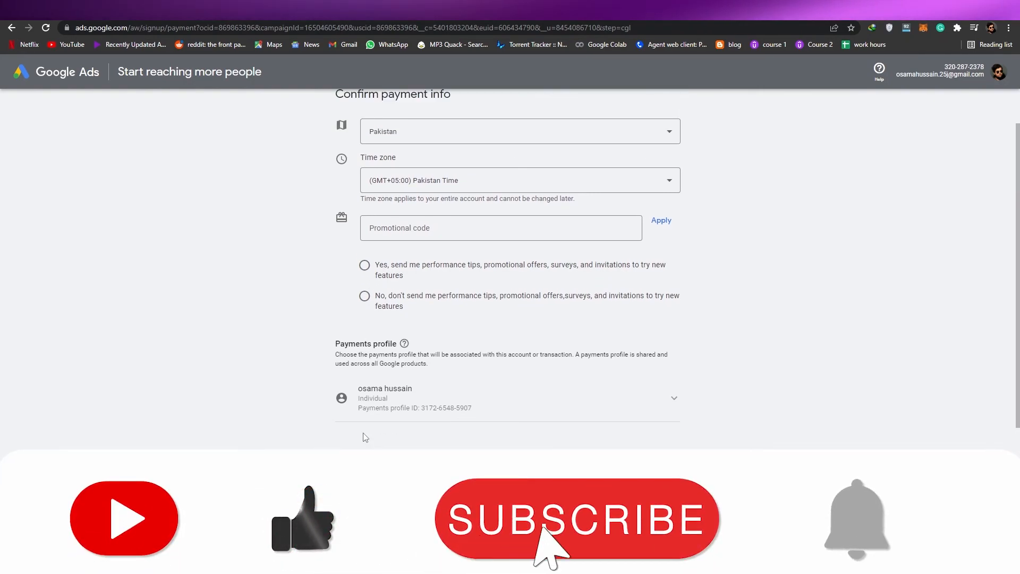